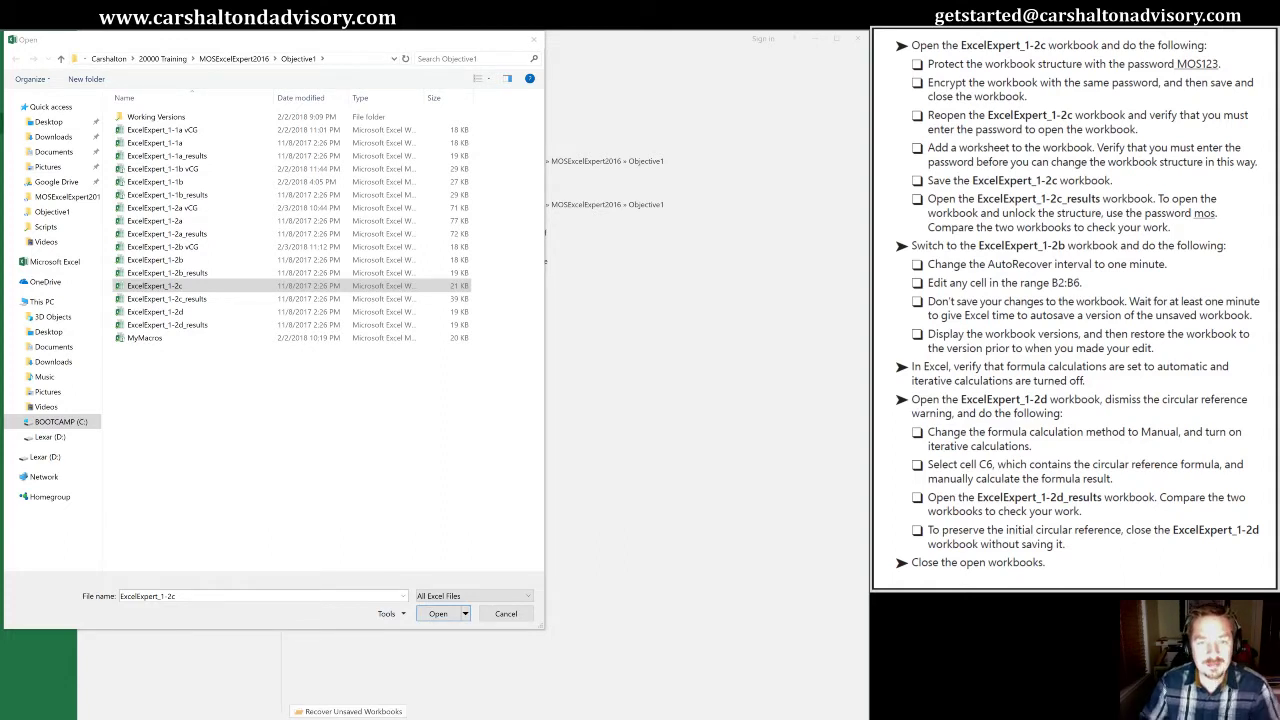
Select the ExcelExpert_1-2c workbook in the Objective1 folder
{"action": "left_click", "coordinate": [148, 288]}
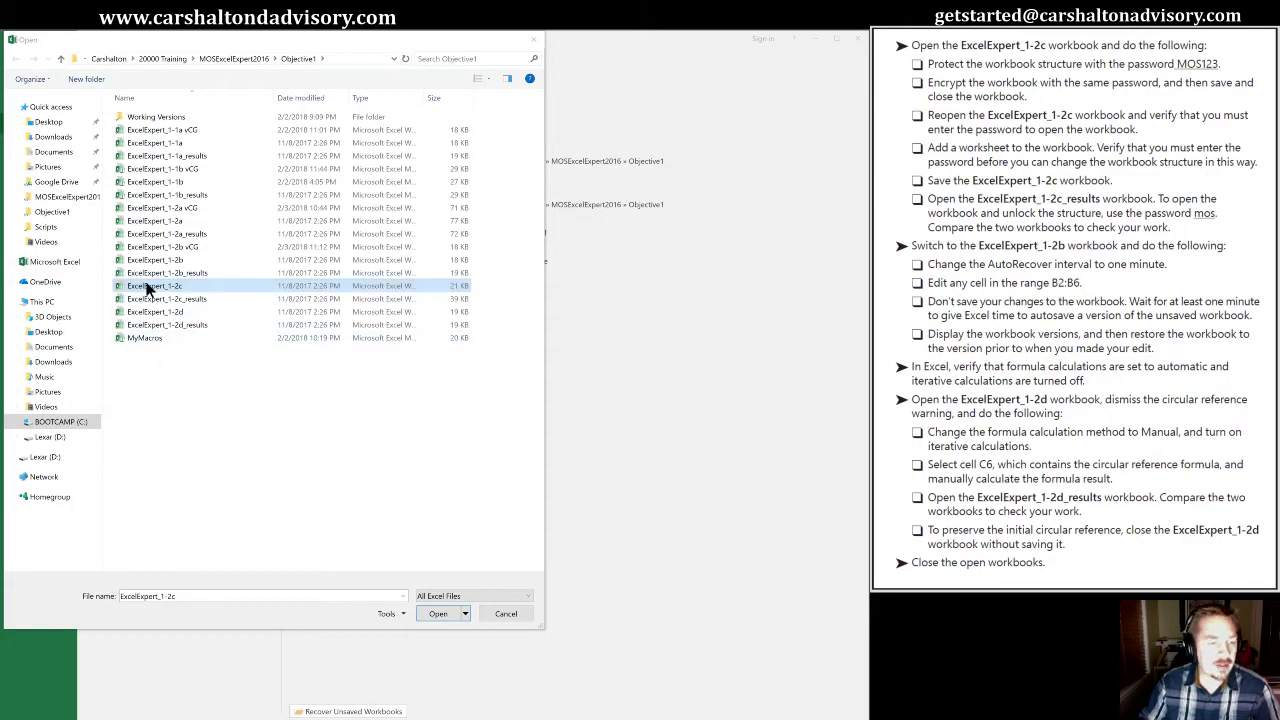
Open ExcelExpert_1-2c and maximize its window on the Expenses By Month sheet
{"action": "double_click", "coordinate": [148, 288]}
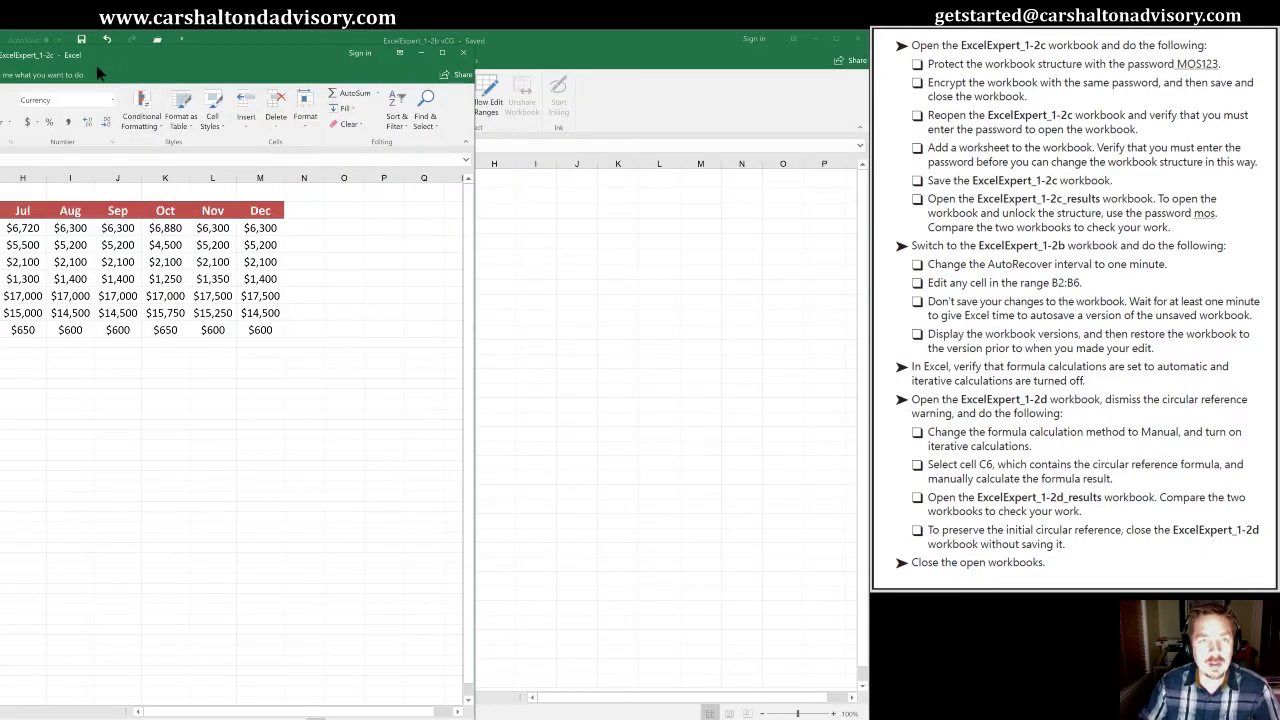
{"action": "left_click", "coordinate": [441, 52]}
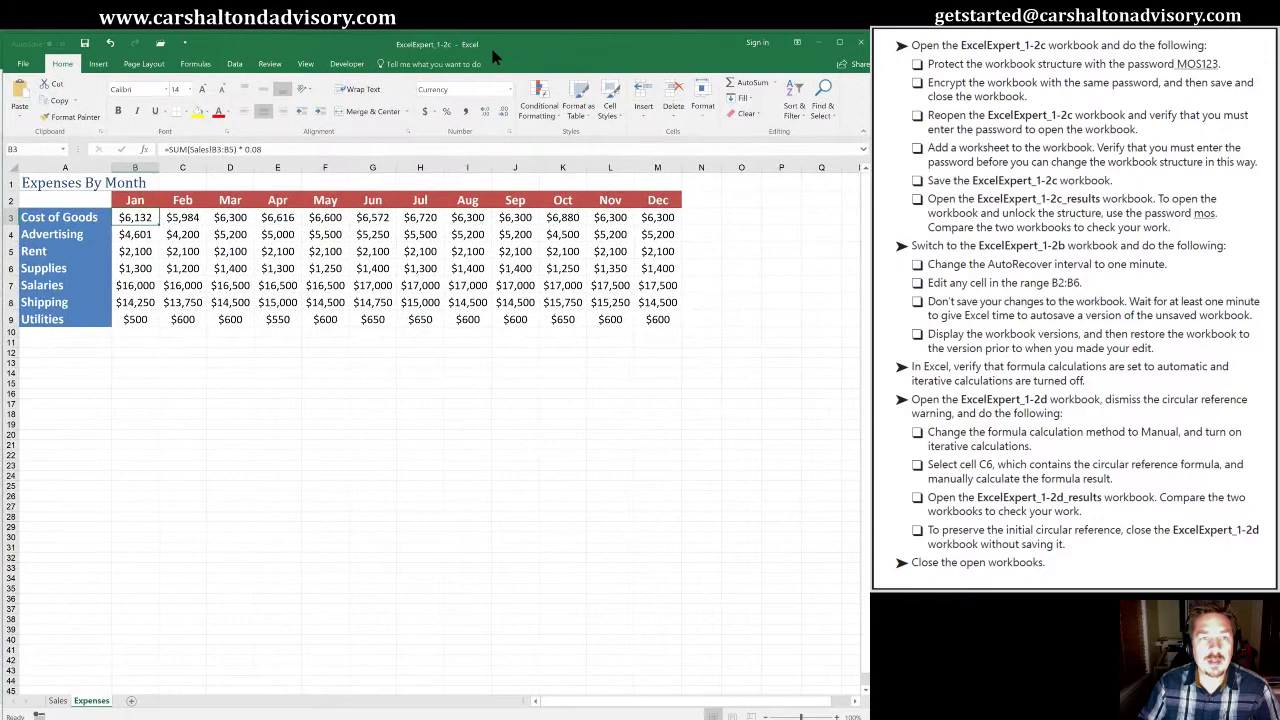
{"action": "double_click", "coordinate": [490, 48]}
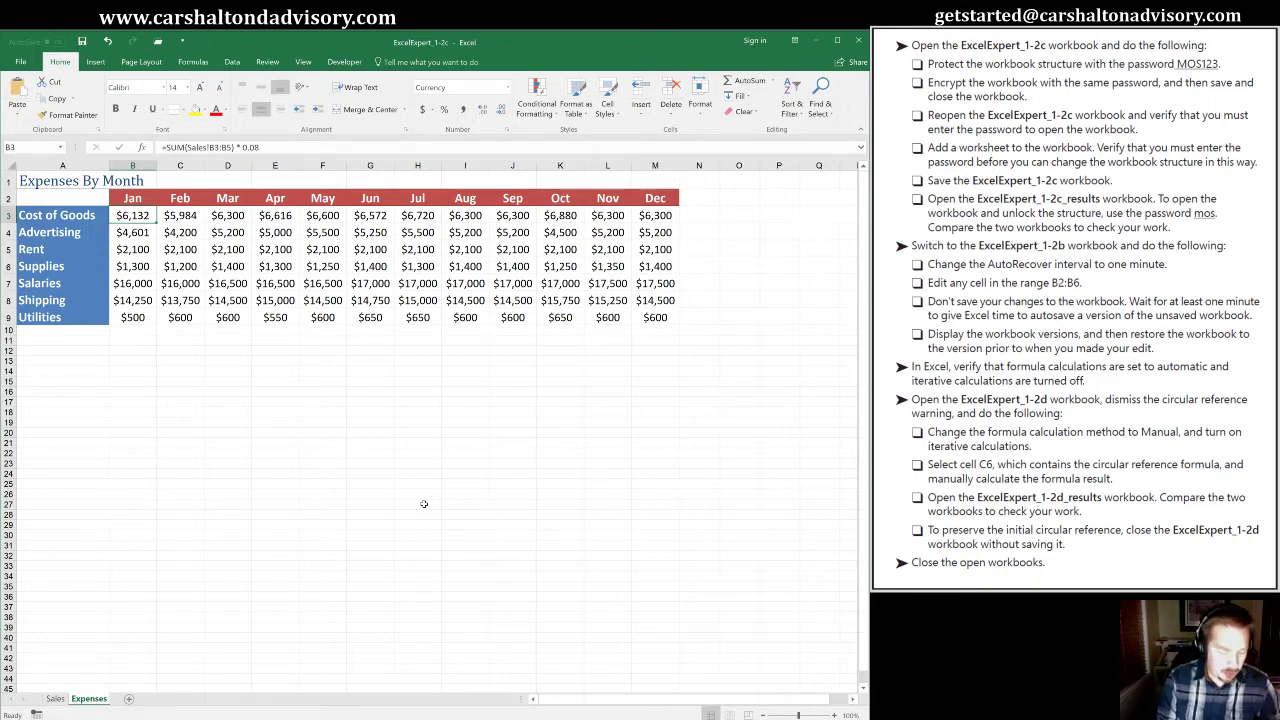
Protect the workbook structure with the task's password, entered and confirmed
{"action": "key", "text": "alt"}
{"action": "key", "text": "r"}
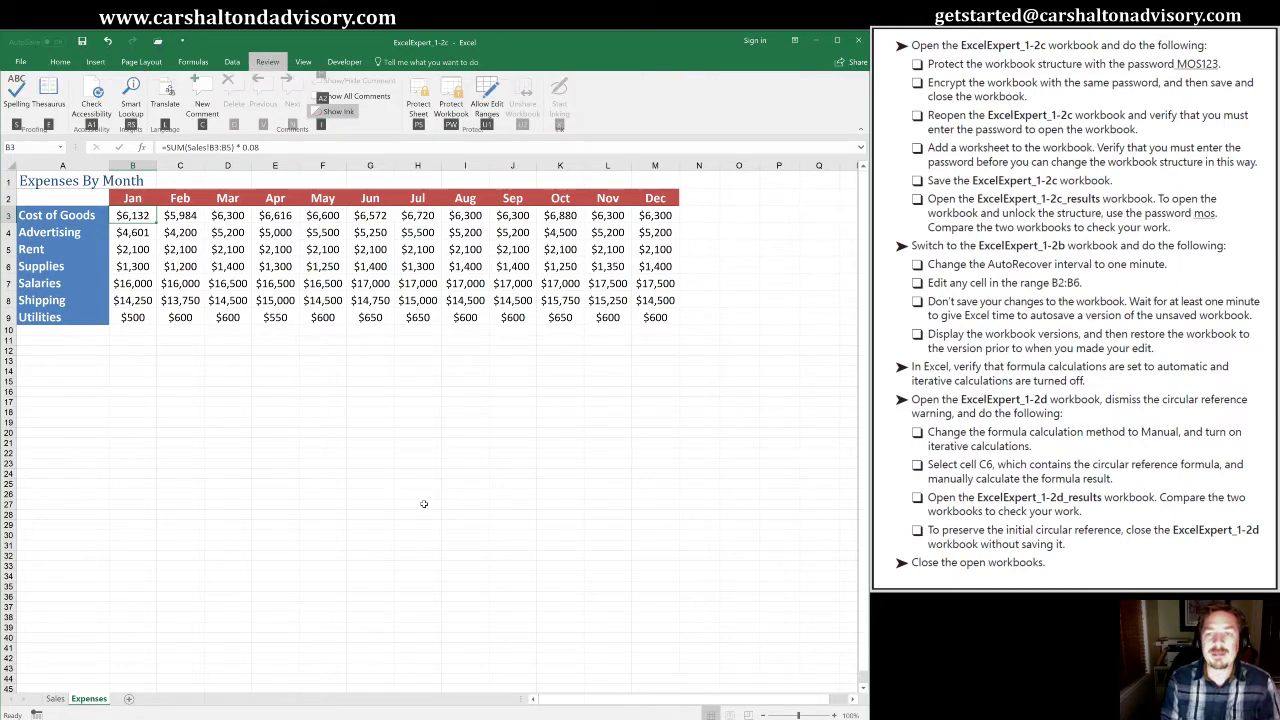
{"action": "key", "text": "p"}
{"action": "key", "text": "w"}
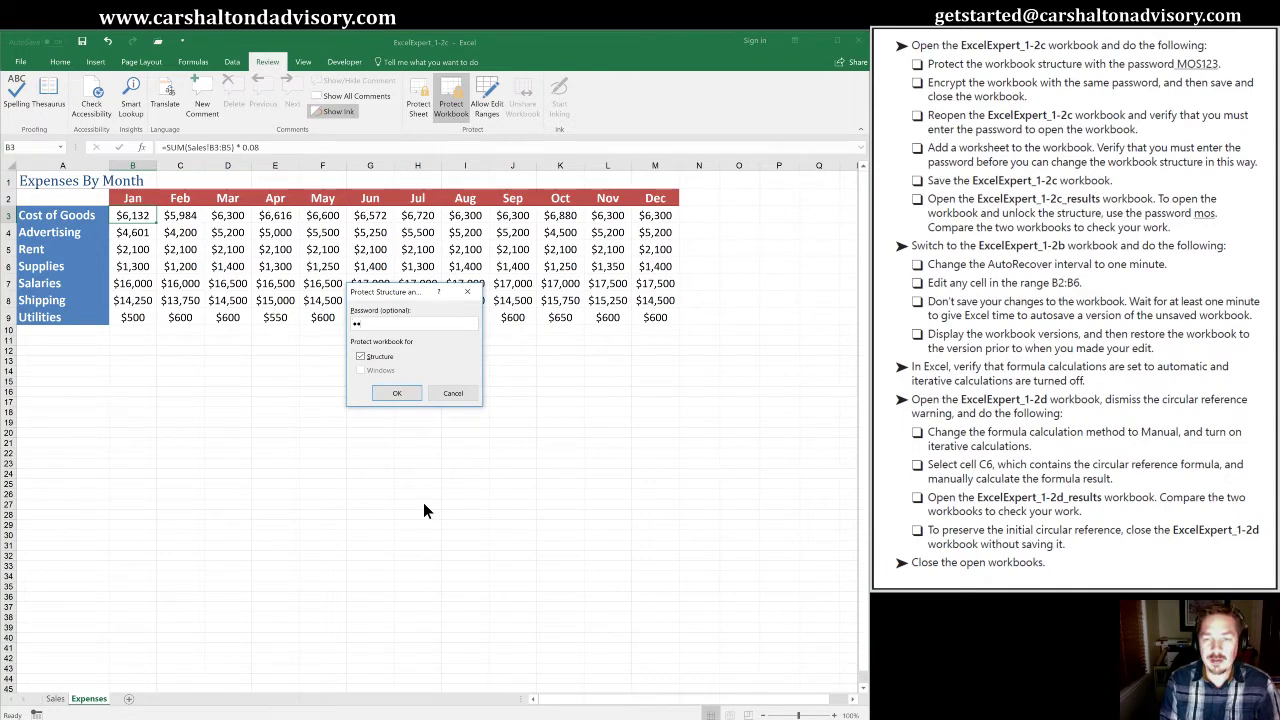
{"action": "type", "text": "MOS123"}
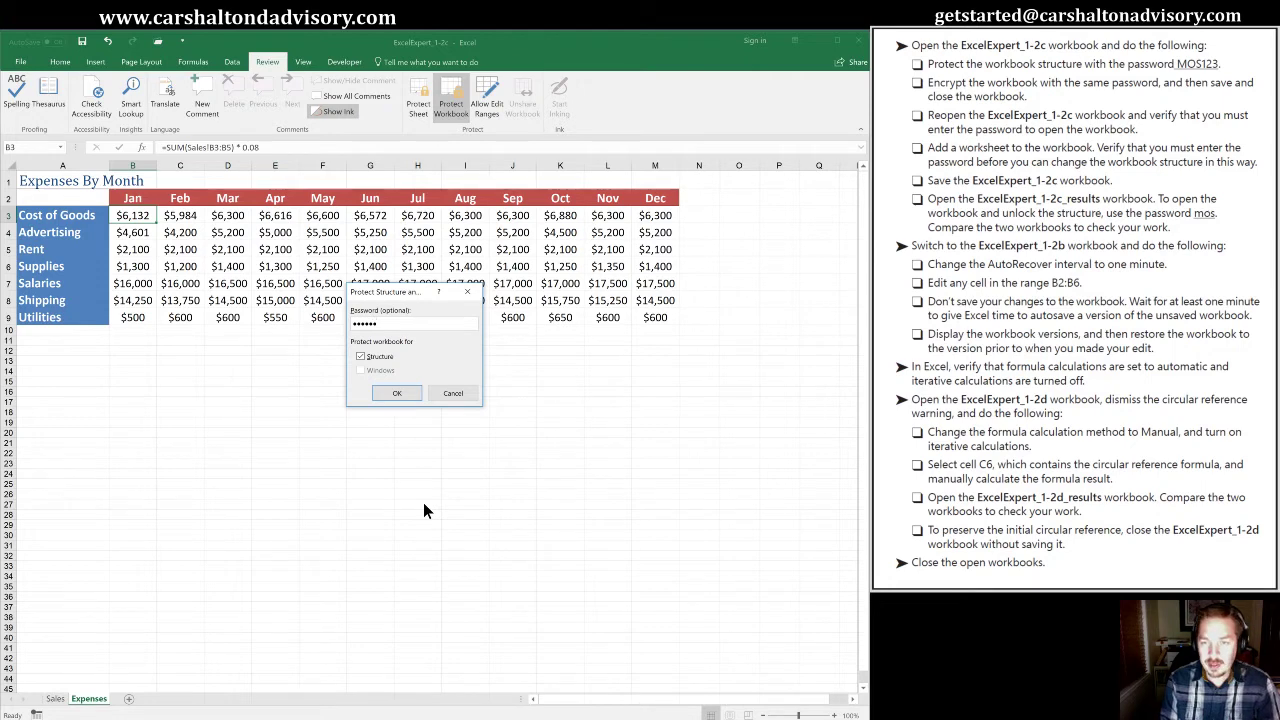
{"action": "key", "text": "Return"}
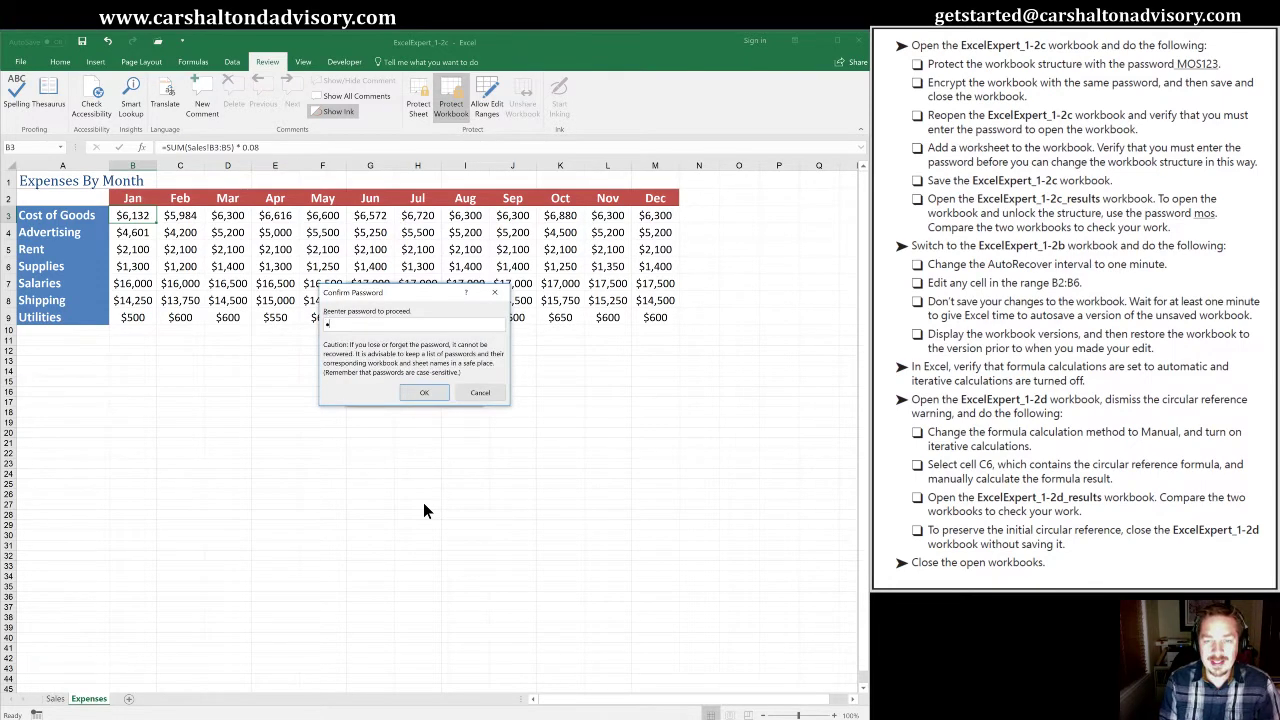
{"action": "type", "text": "MOS123"}
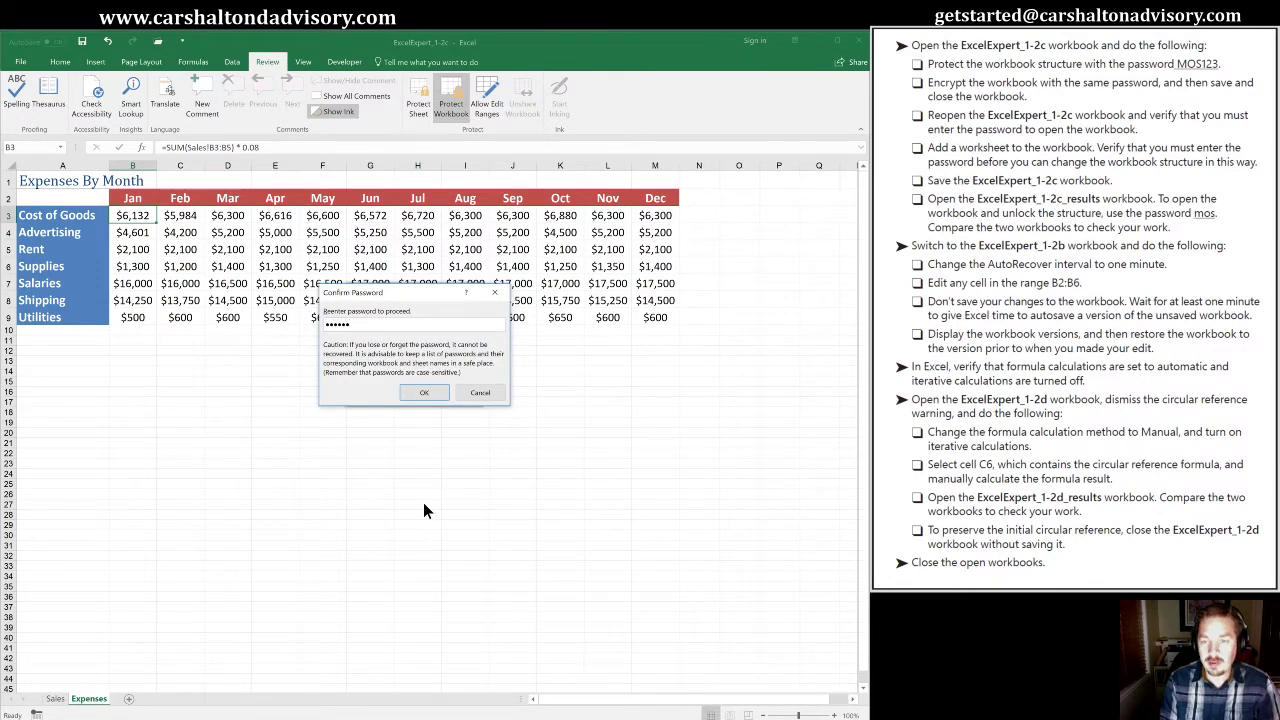
{"action": "key", "text": "Return"}
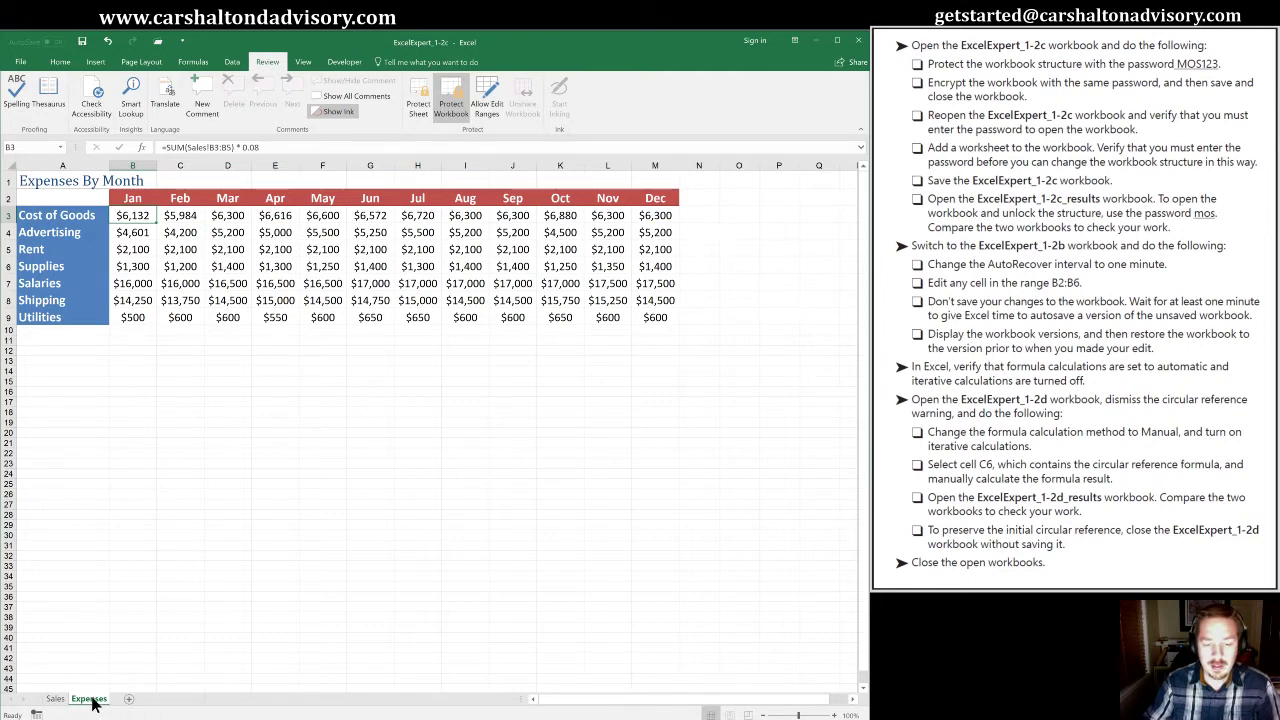
{"action": "left_click", "coordinate": [54, 699]}
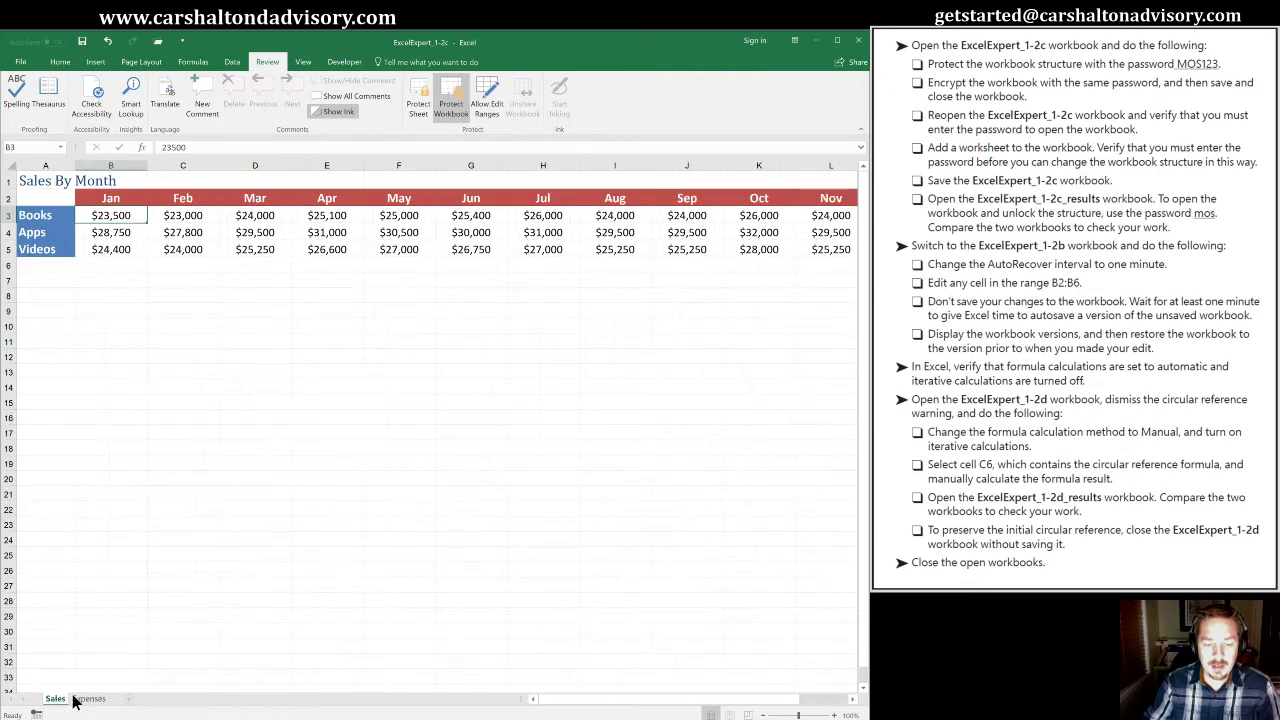
{"action": "left_click", "coordinate": [86, 700]}
{"action": "right_click", "coordinate": [86, 700]}
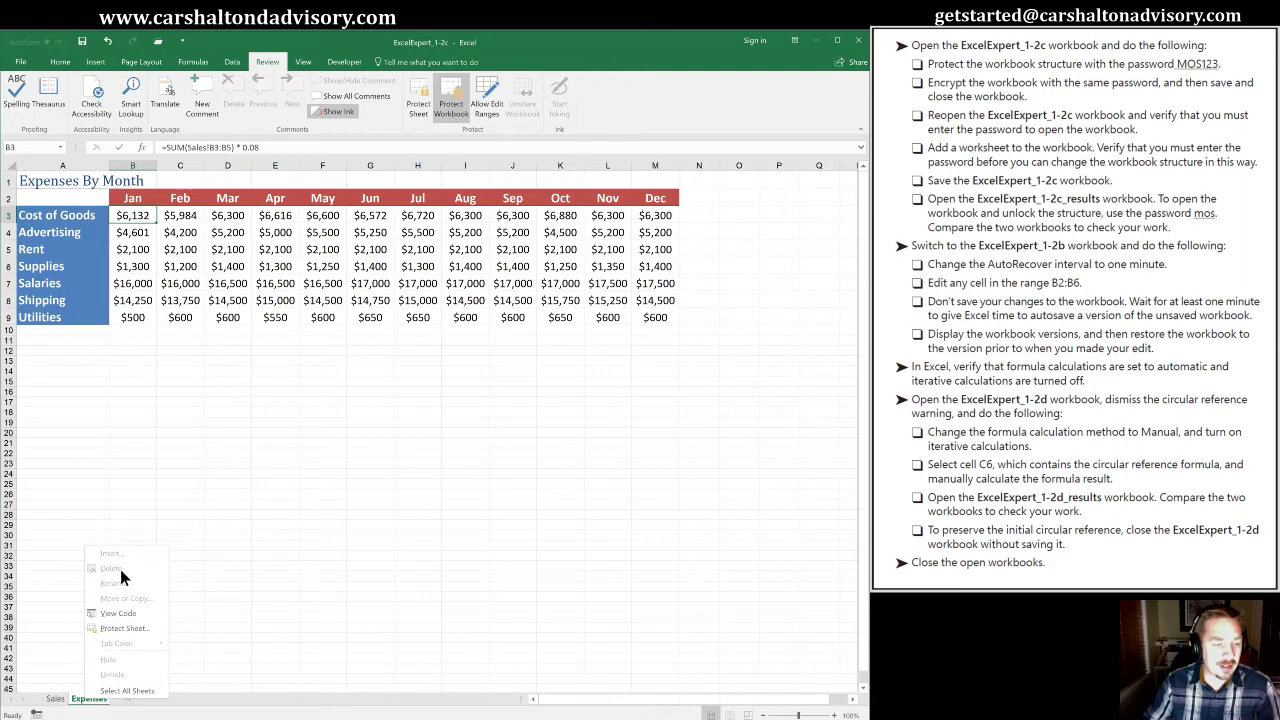
{"action": "left_click", "coordinate": [251, 522]}
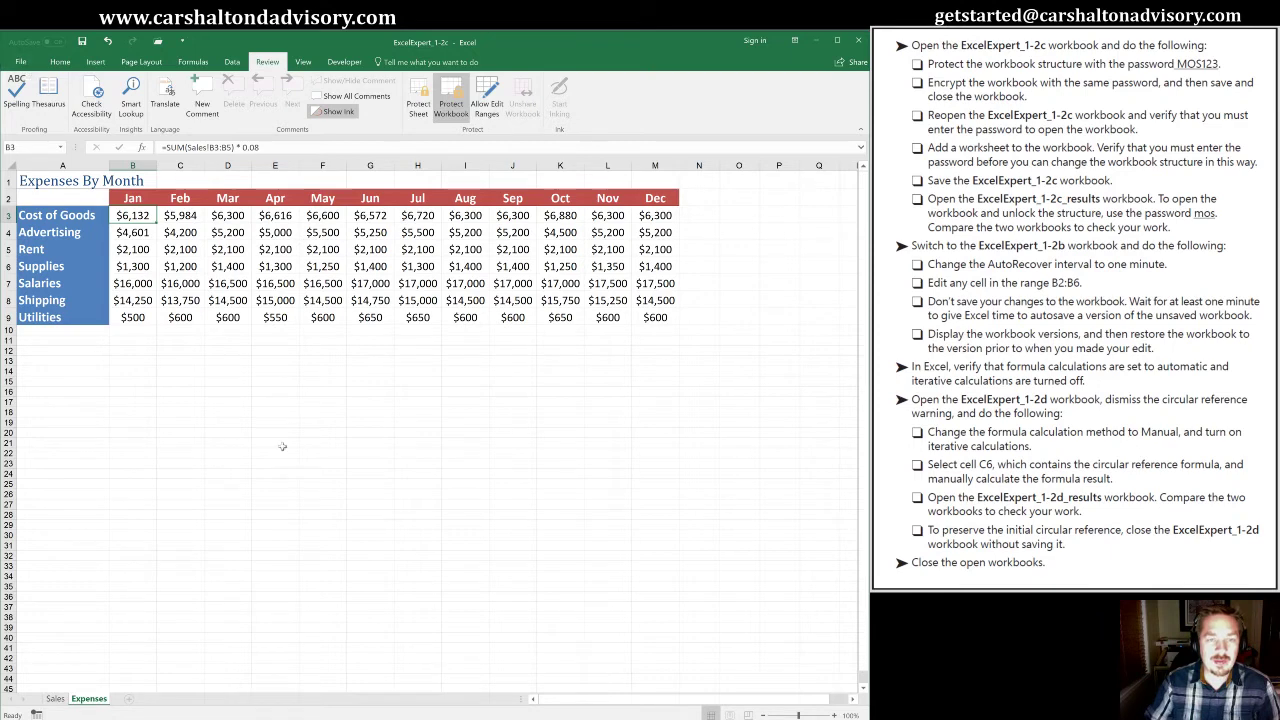
{"action": "key", "text": "alt"}
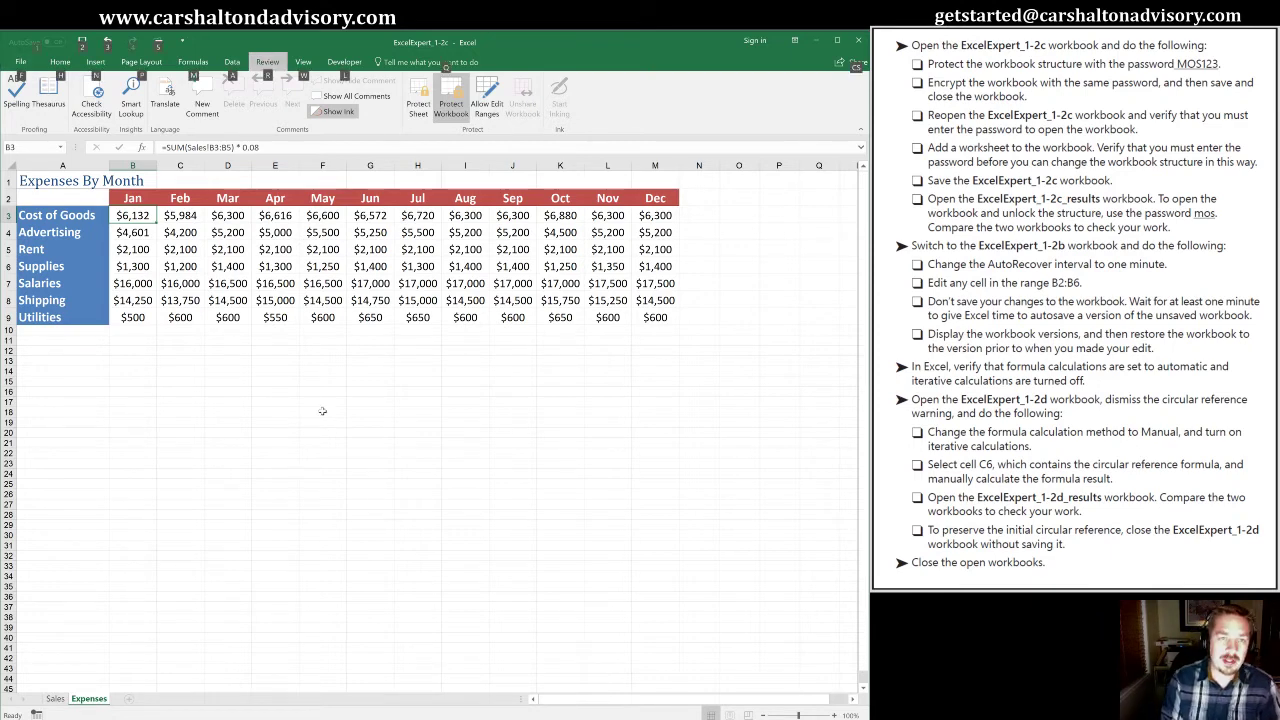
Bring up the Encrypt with Password prompt from File Info's Protect Workbook options
{"action": "key", "text": "f"}
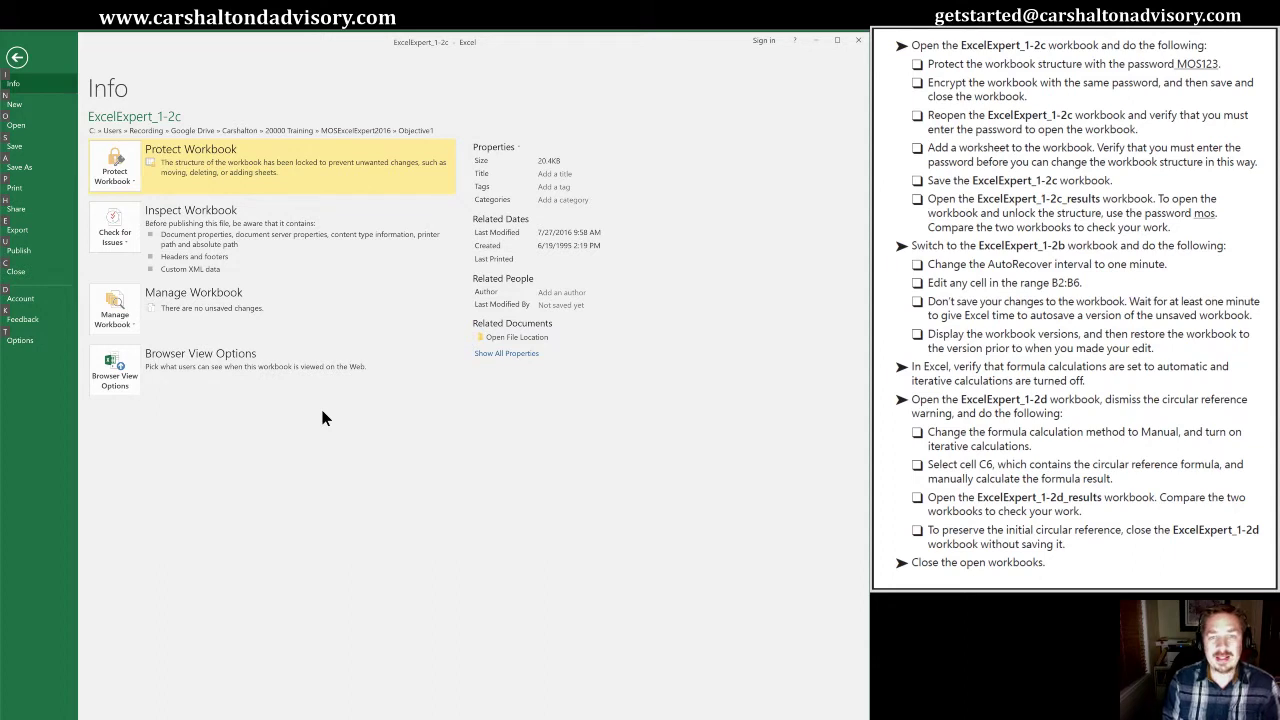
{"action": "key", "text": "i"}
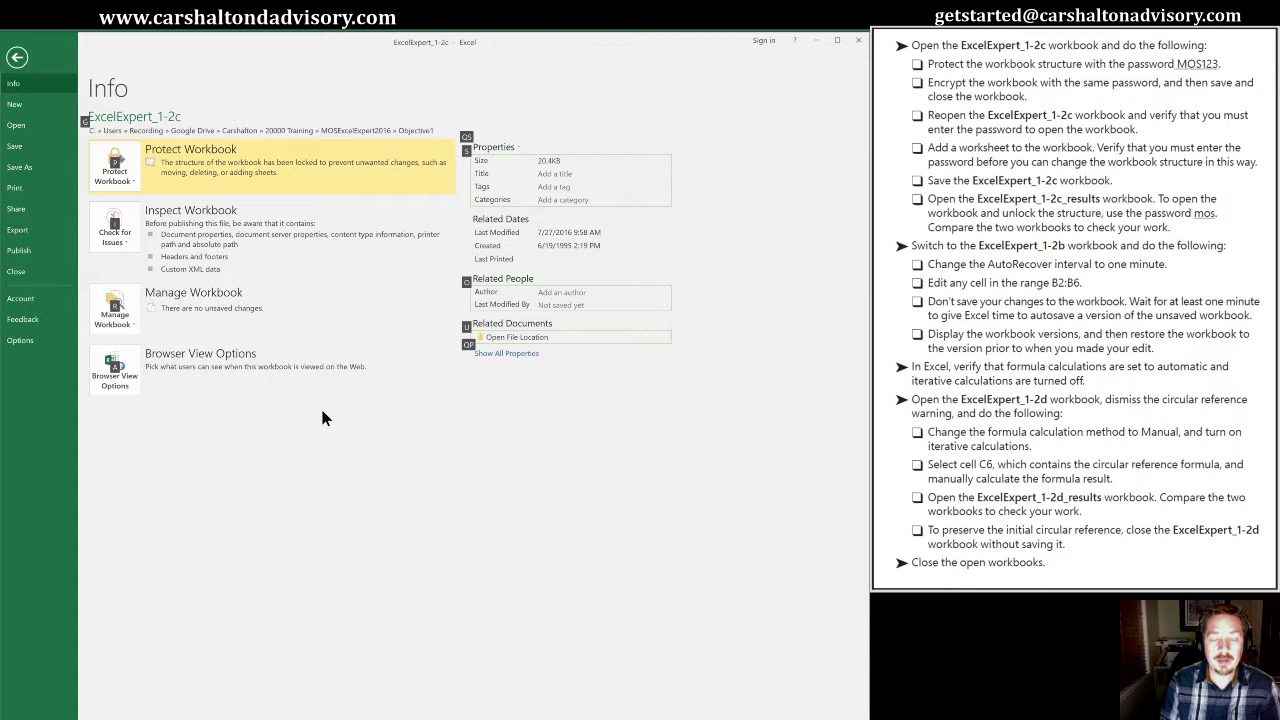
{"action": "key", "text": "p"}
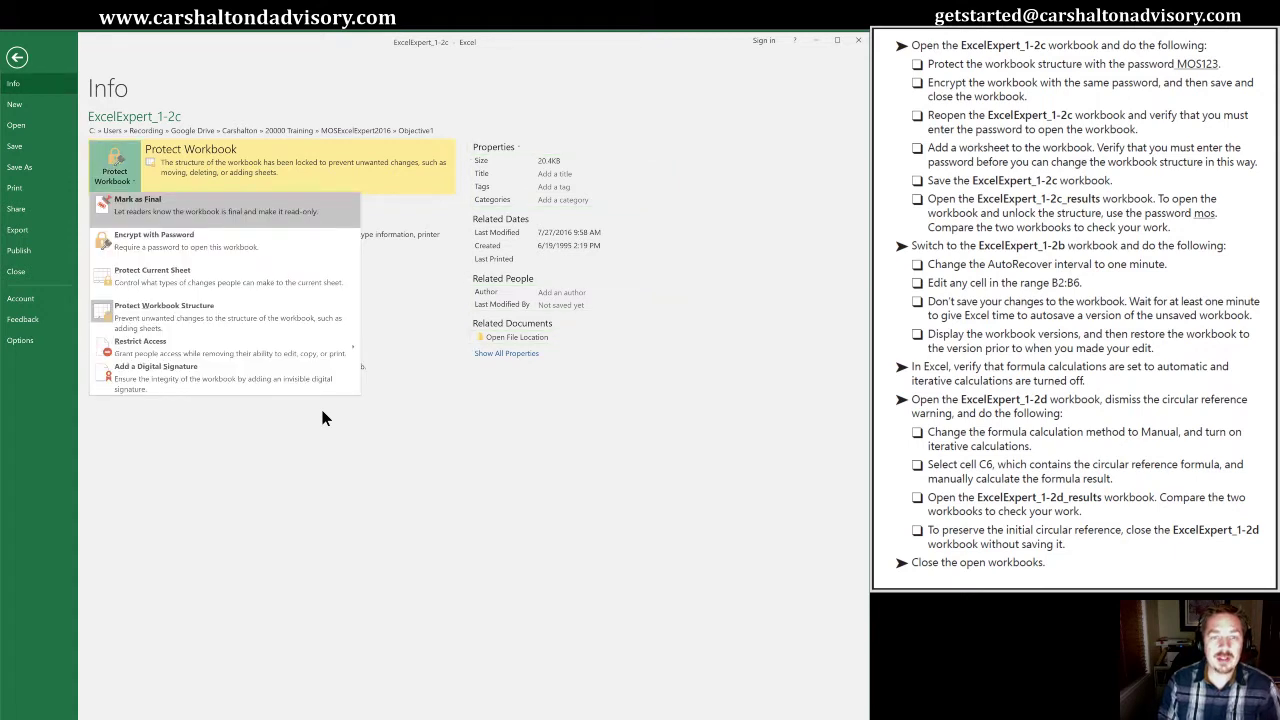
{"action": "key", "text": "Down"}
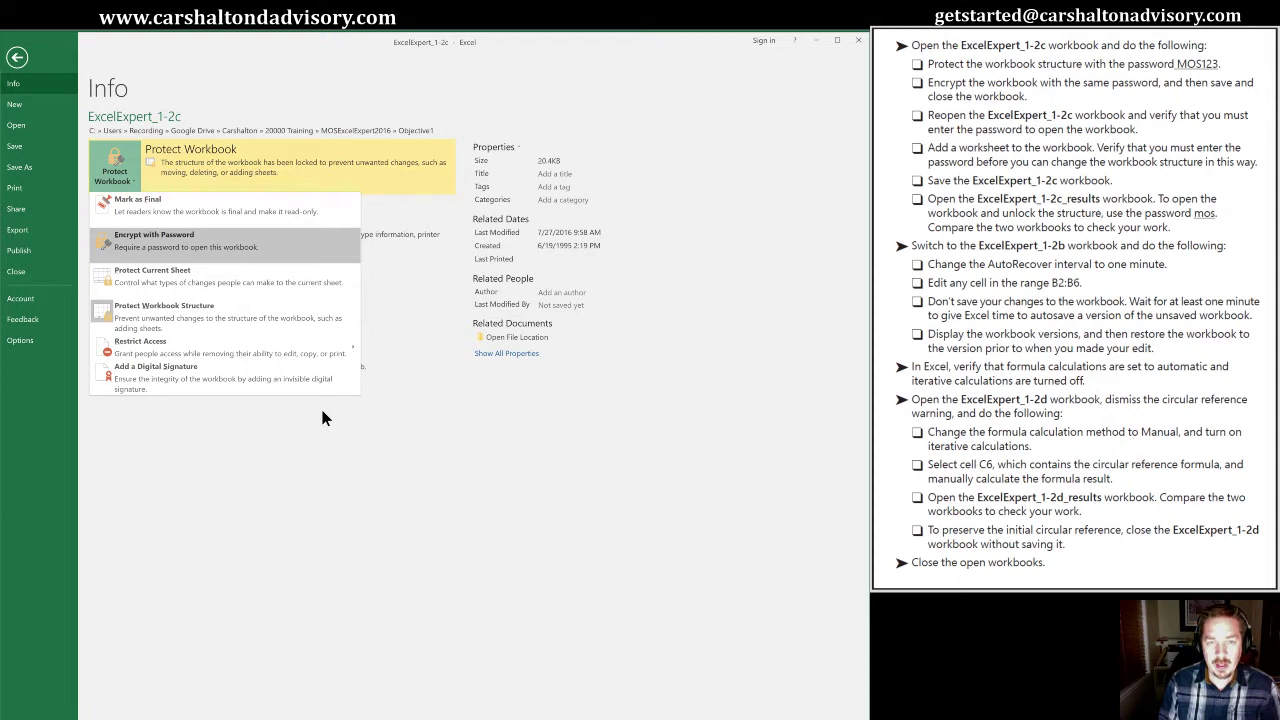
{"action": "key", "text": "Return"}
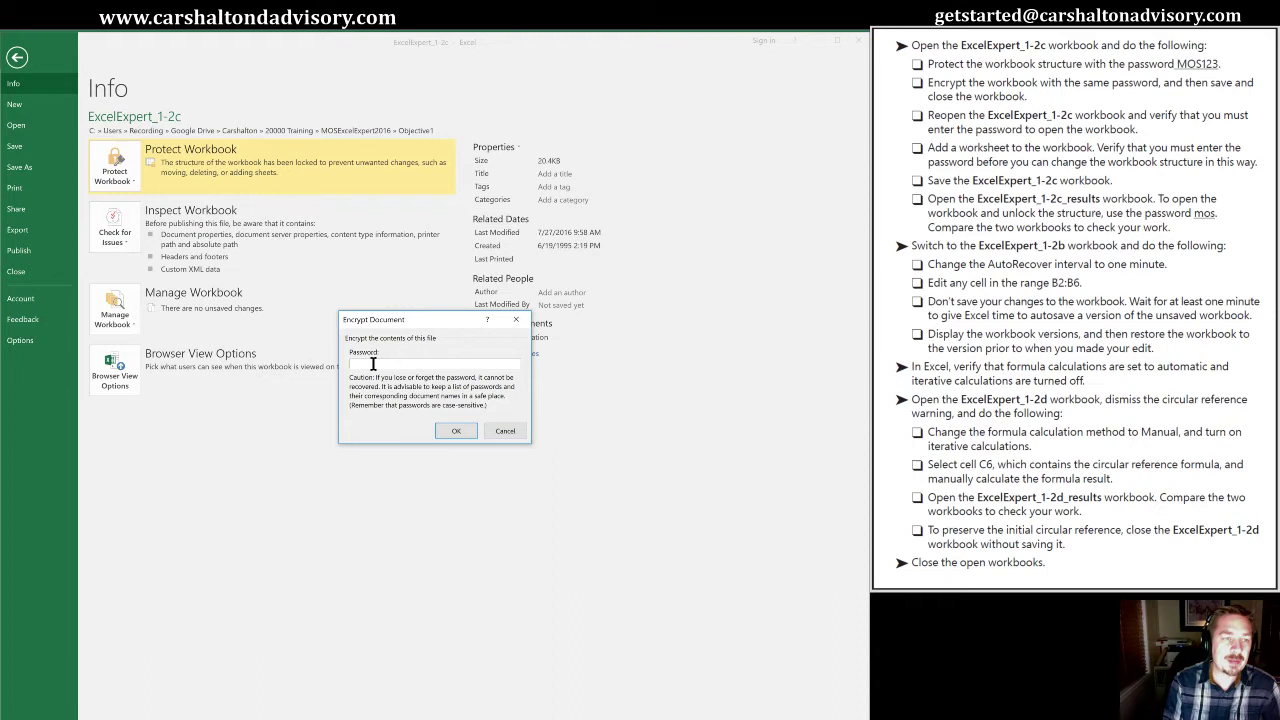
Encrypt the workbook with the task's password, entering and confirming it
{"action": "type", "text": "MO"}
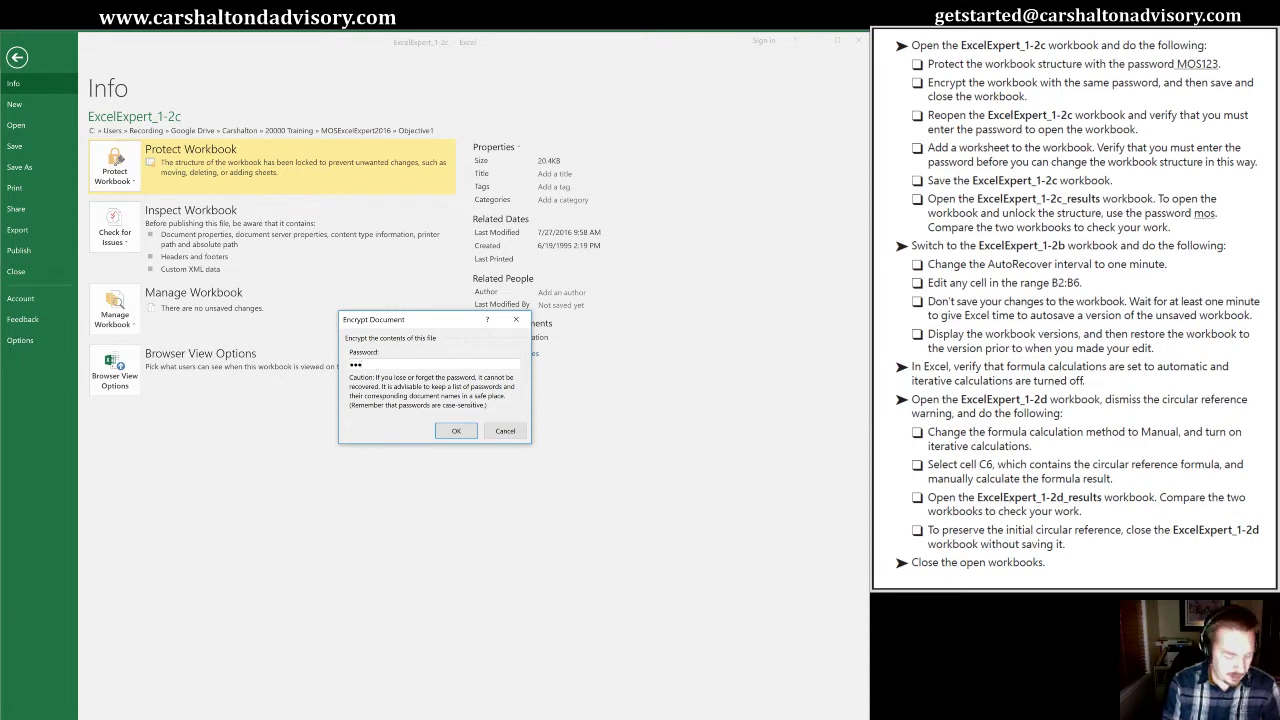
{"action": "type", "text": "S123"}
{"action": "key", "text": "Return"}
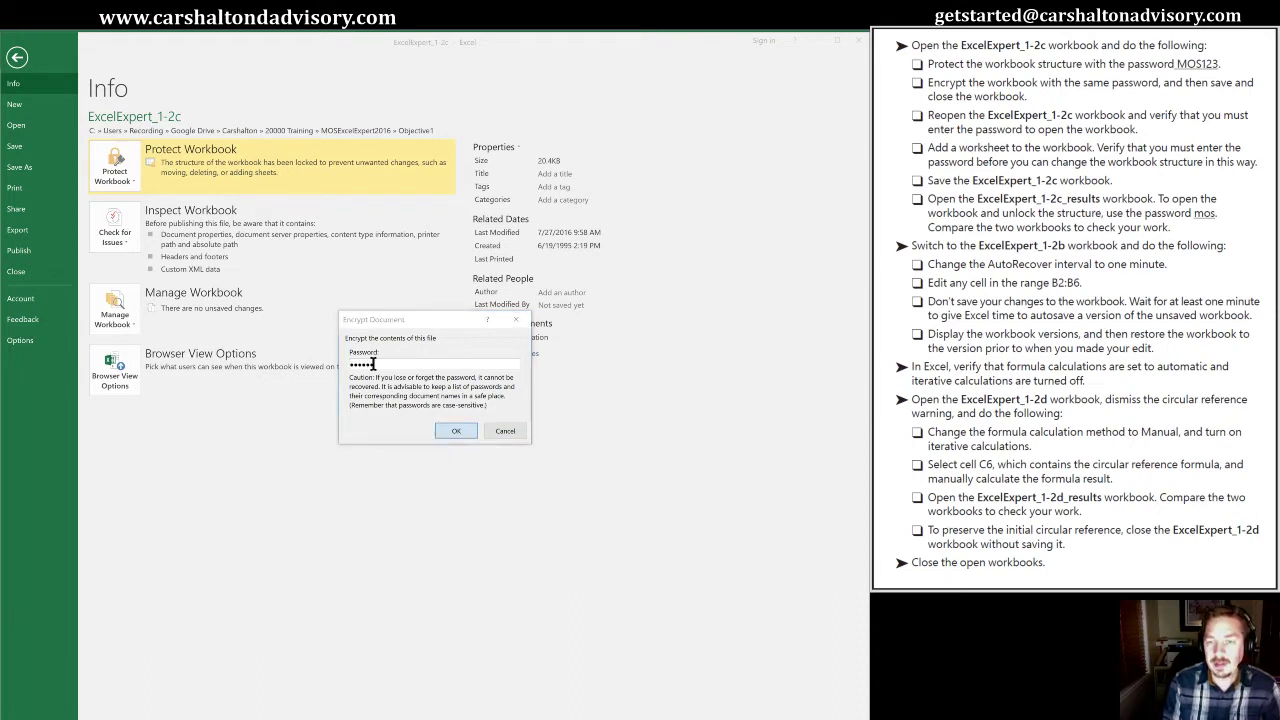
{"action": "type", "text": "MOS"}
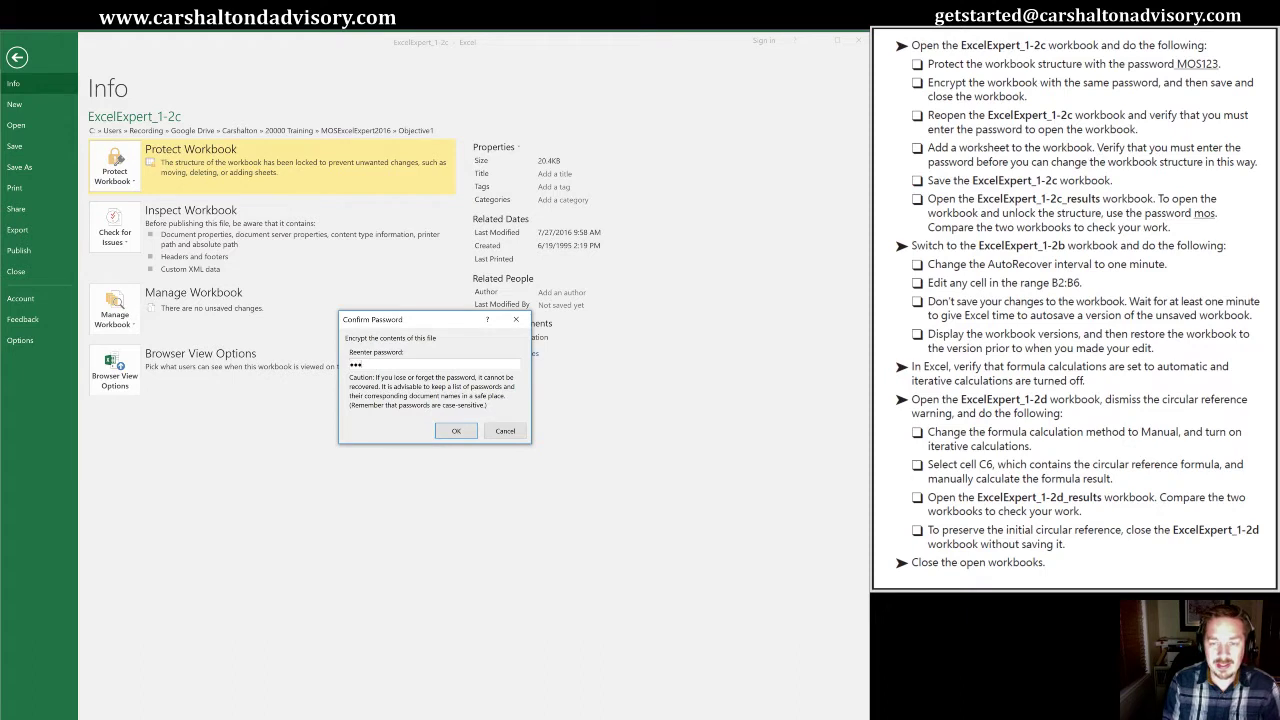
{"action": "type", "text": "123"}
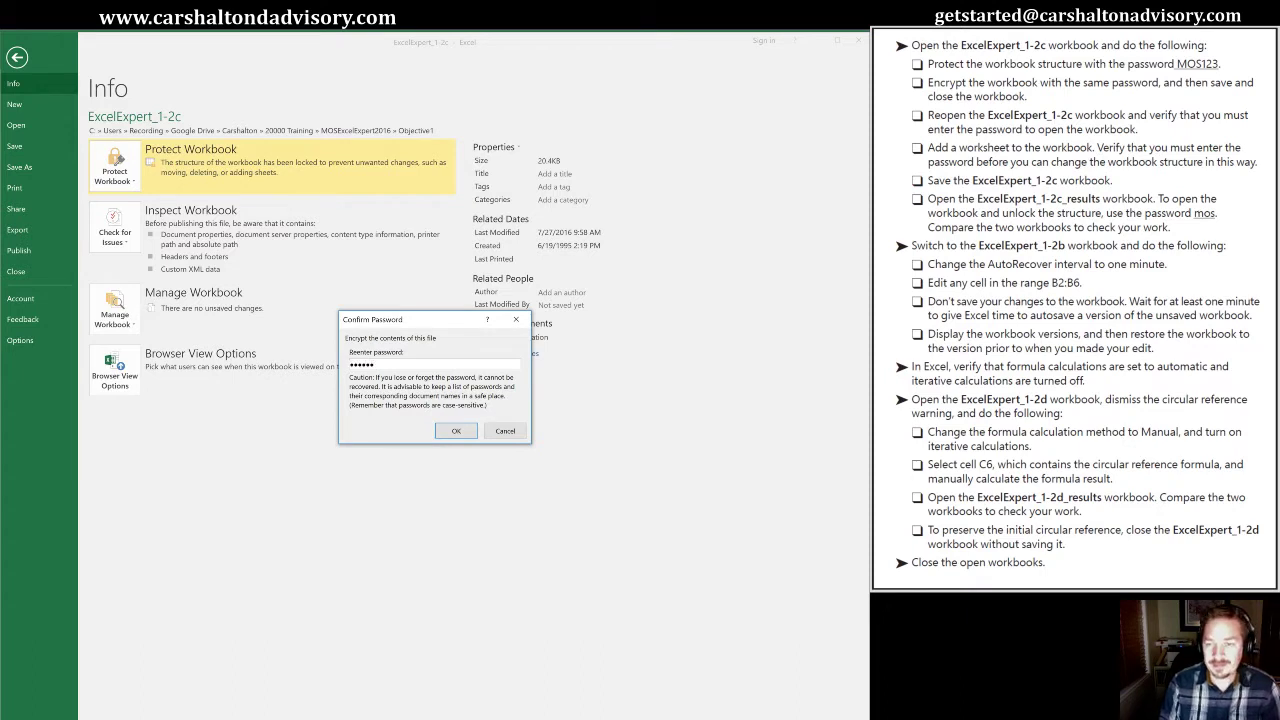
{"action": "key", "text": "Return"}
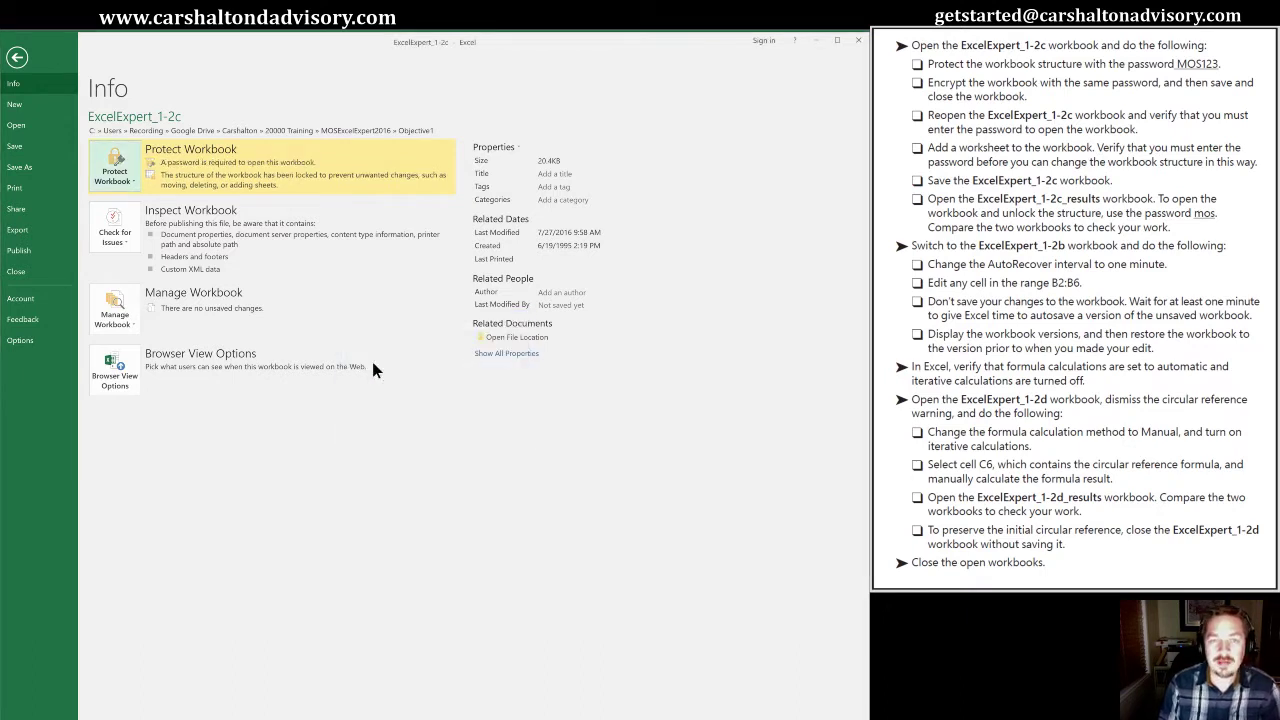
{"action": "left_click", "coordinate": [133, 183]}
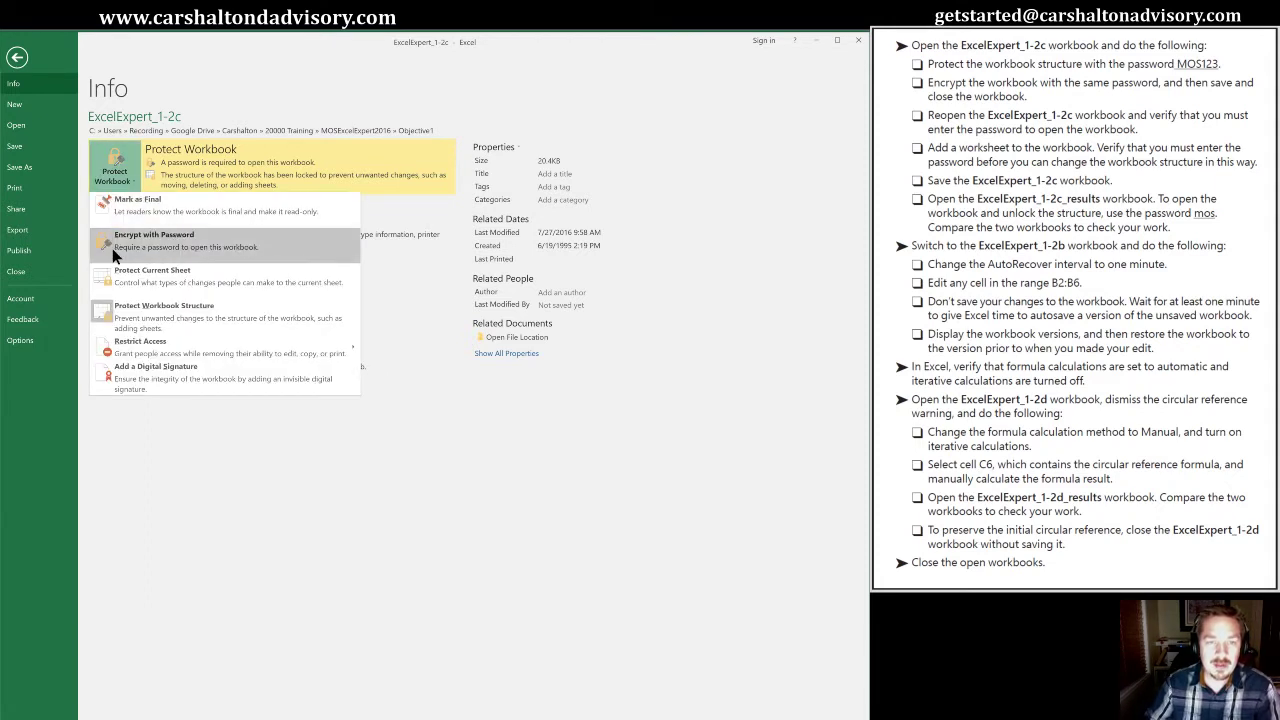
{"action": "left_click", "coordinate": [290, 113]}
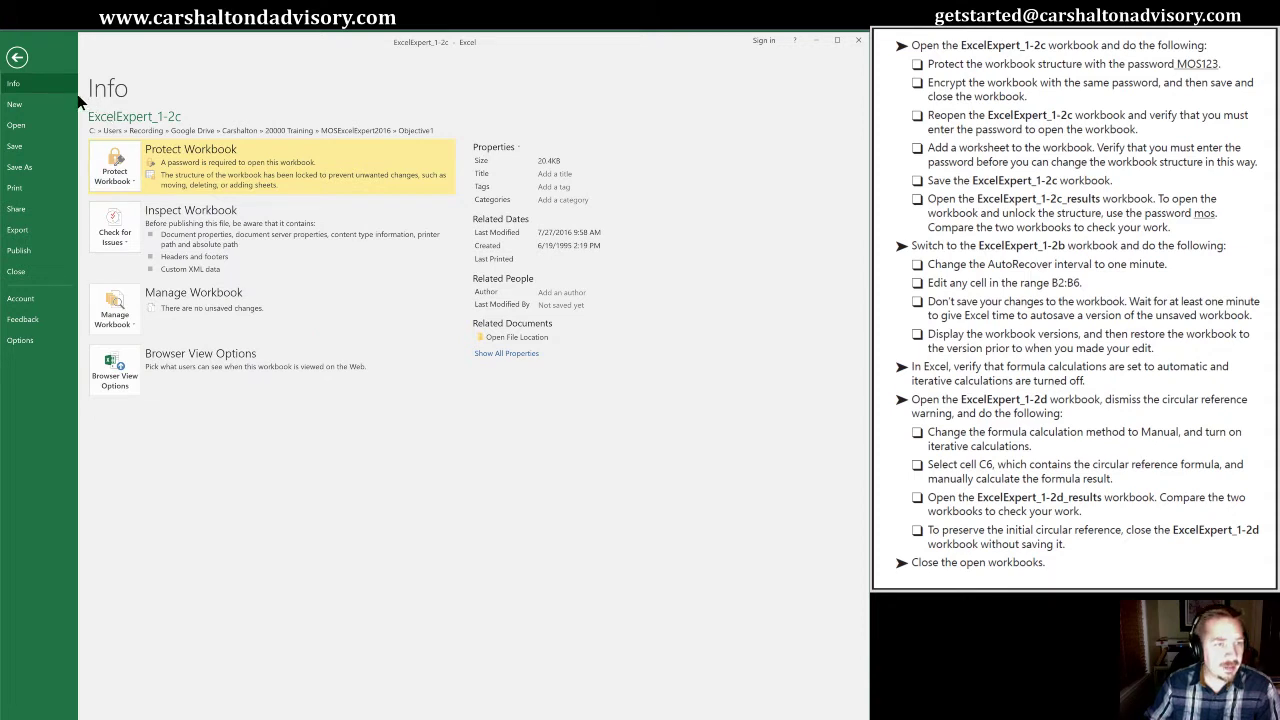
Save the workbook as 'ExcelExpert_1-2c vCG' in the Objective1 folder
{"action": "left_click", "coordinate": [20, 167]}
{"action": "left_click", "coordinate": [366, 130]}
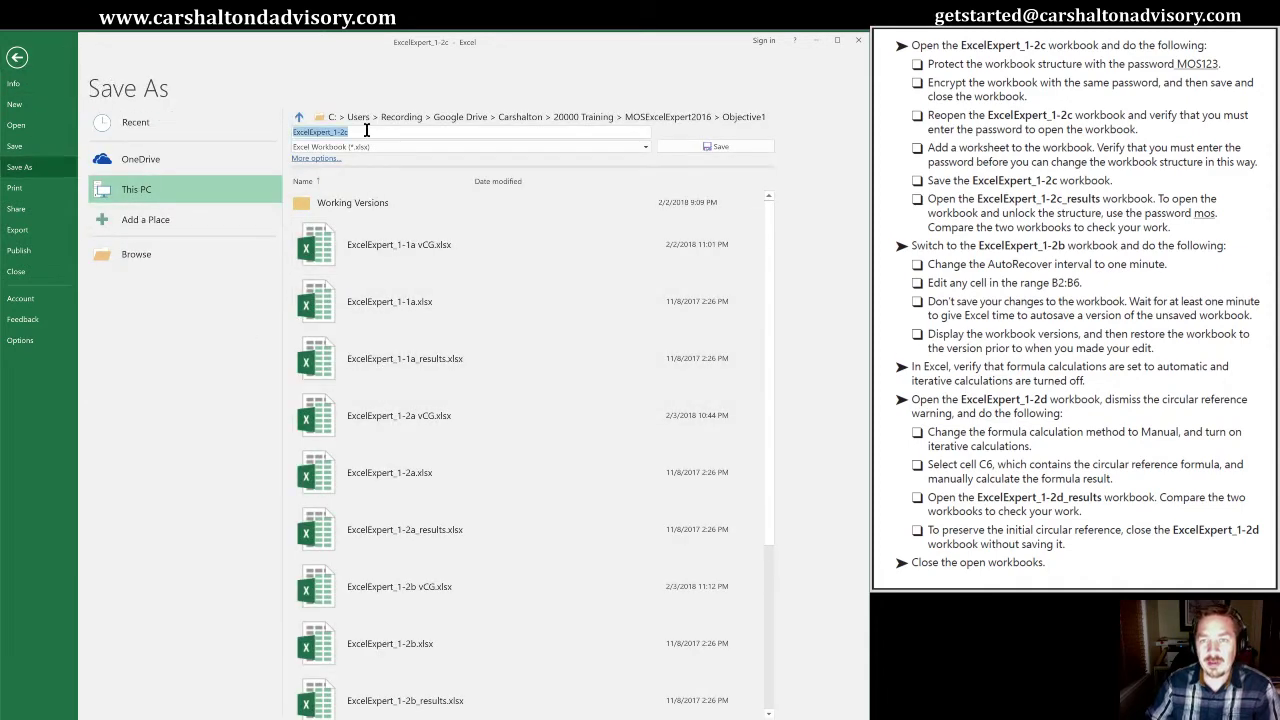
{"action": "left_click", "coordinate": [366, 130]}
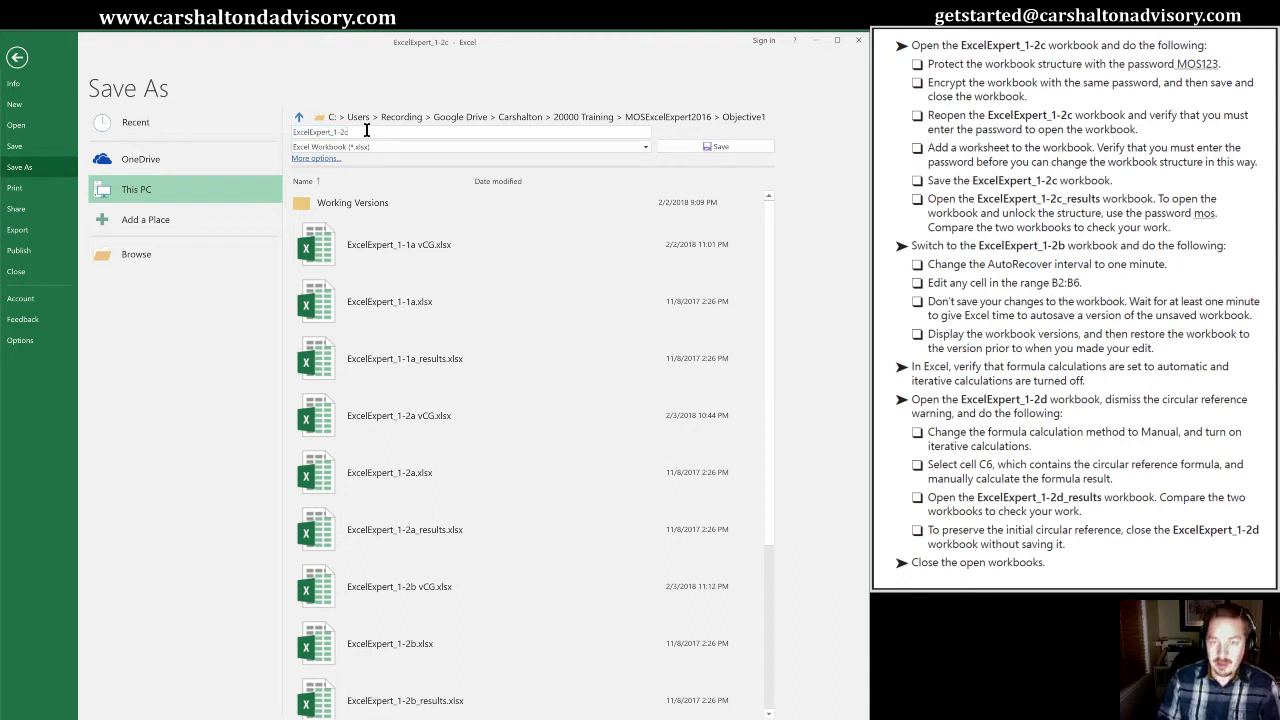
{"action": "type", "text": "vCG"}
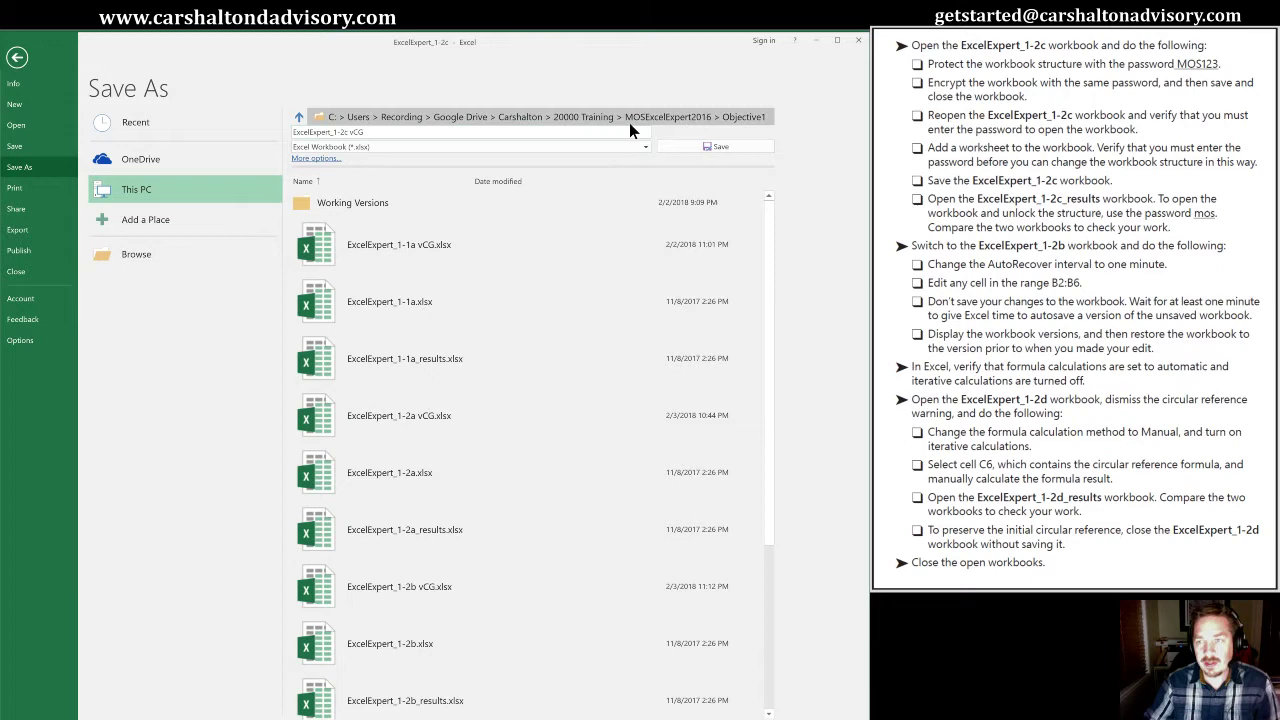
{"action": "left_click", "coordinate": [697, 147]}
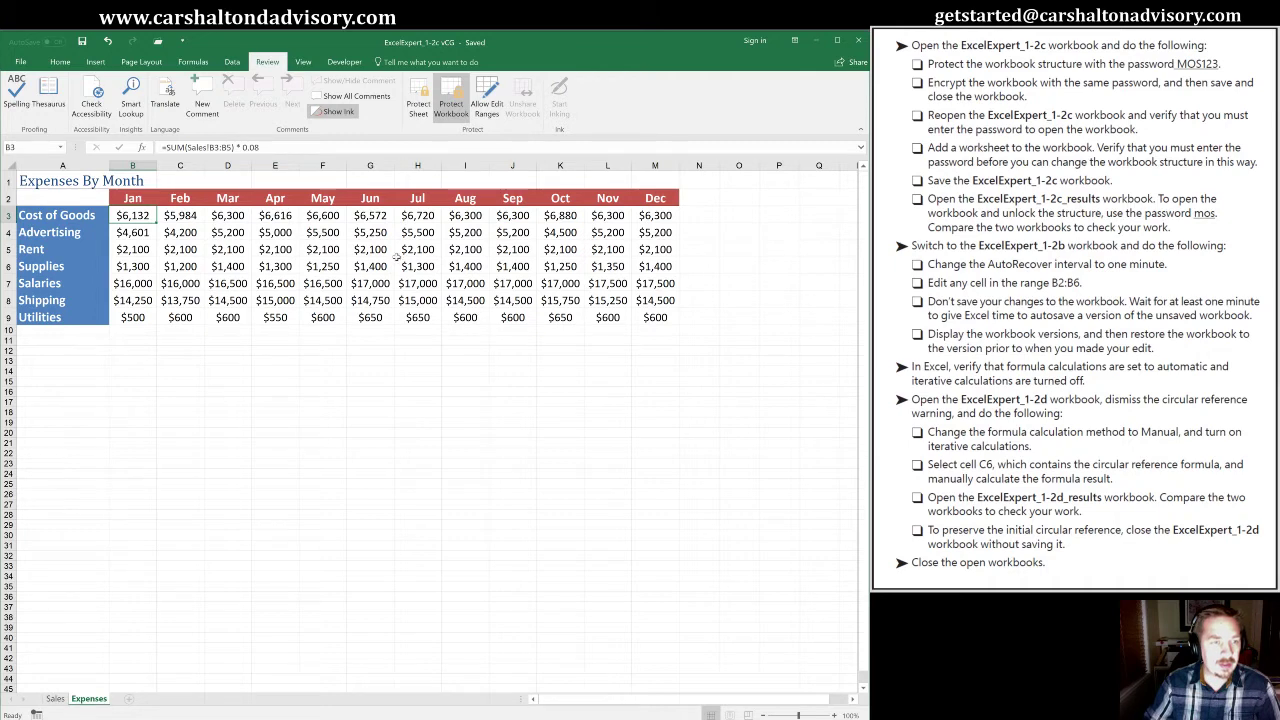
Close the workbook and reopen ExcelExpert_1-2c vCG from Recent, supplying its opening password
{"action": "left_click", "coordinate": [858, 42]}
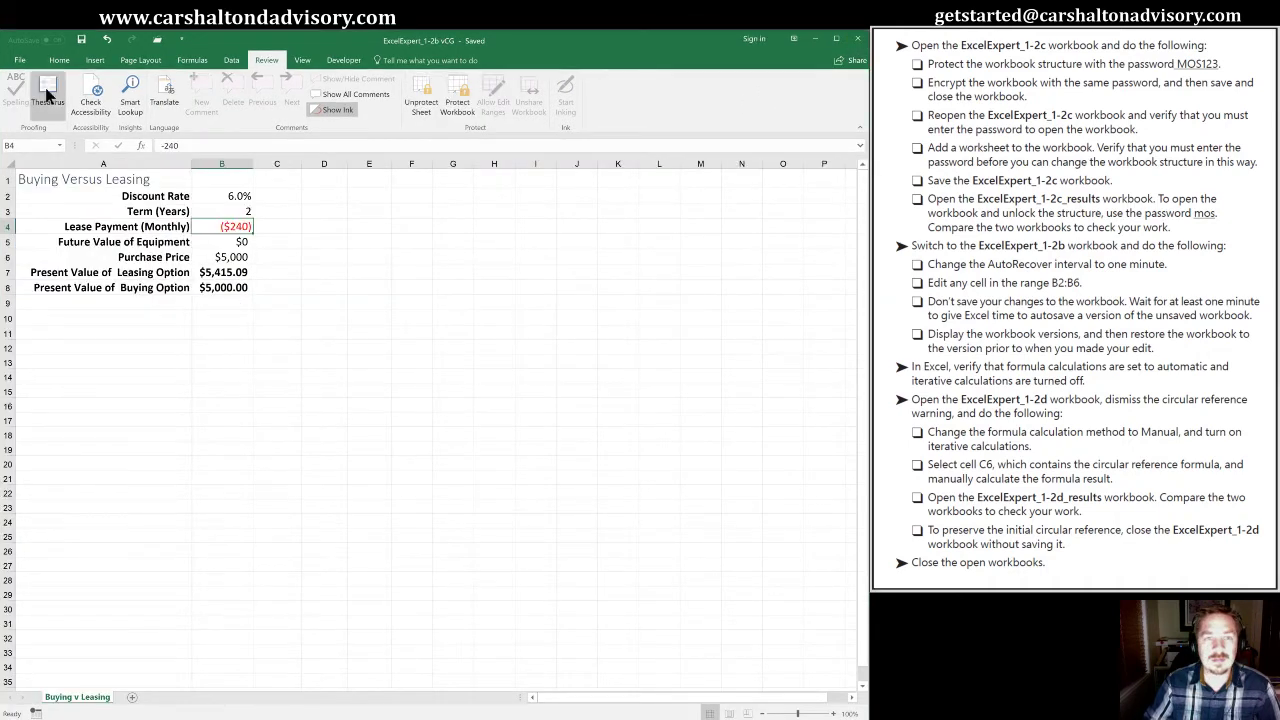
{"action": "left_click", "coordinate": [156, 42]}
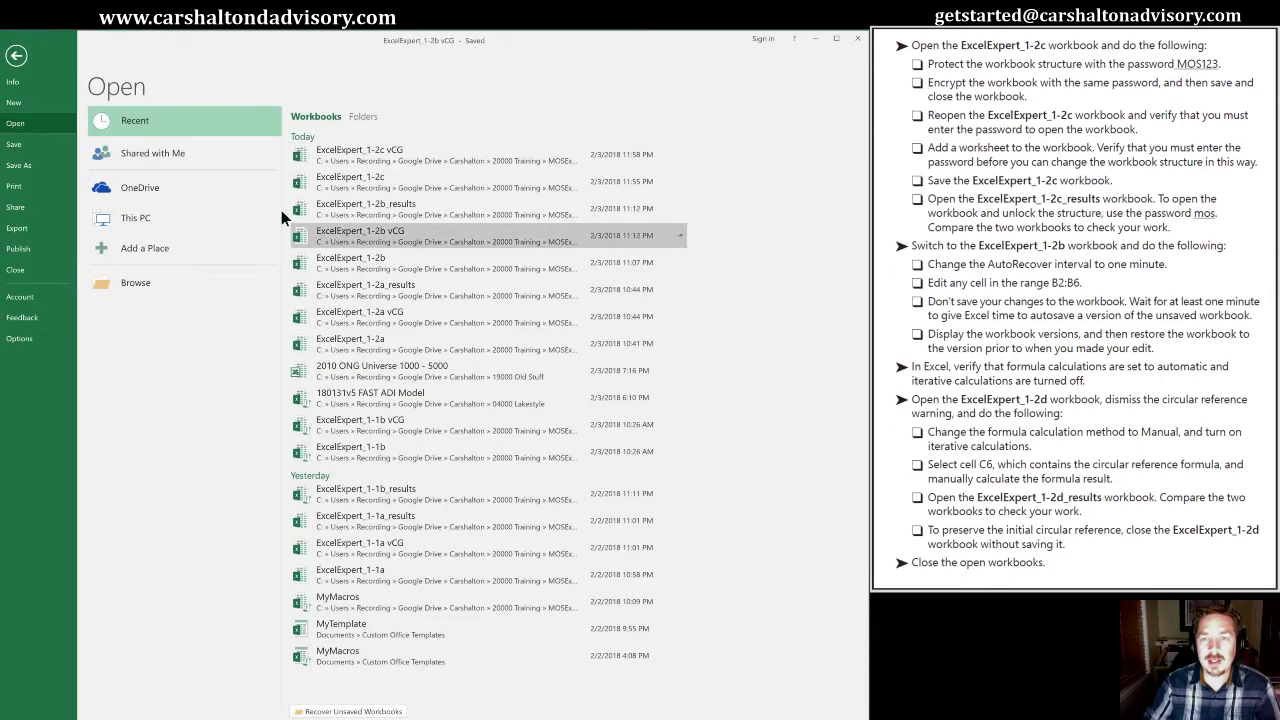
{"action": "left_click", "coordinate": [338, 153]}
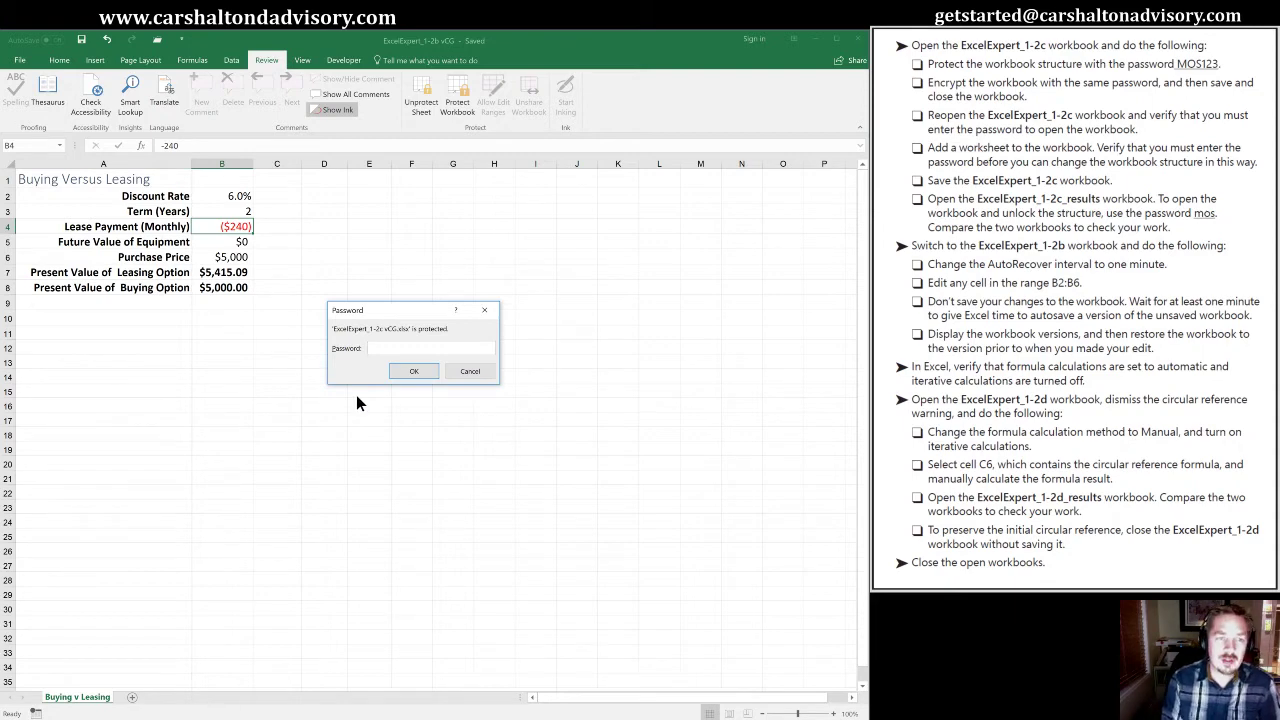
{"action": "type", "text": "123"}
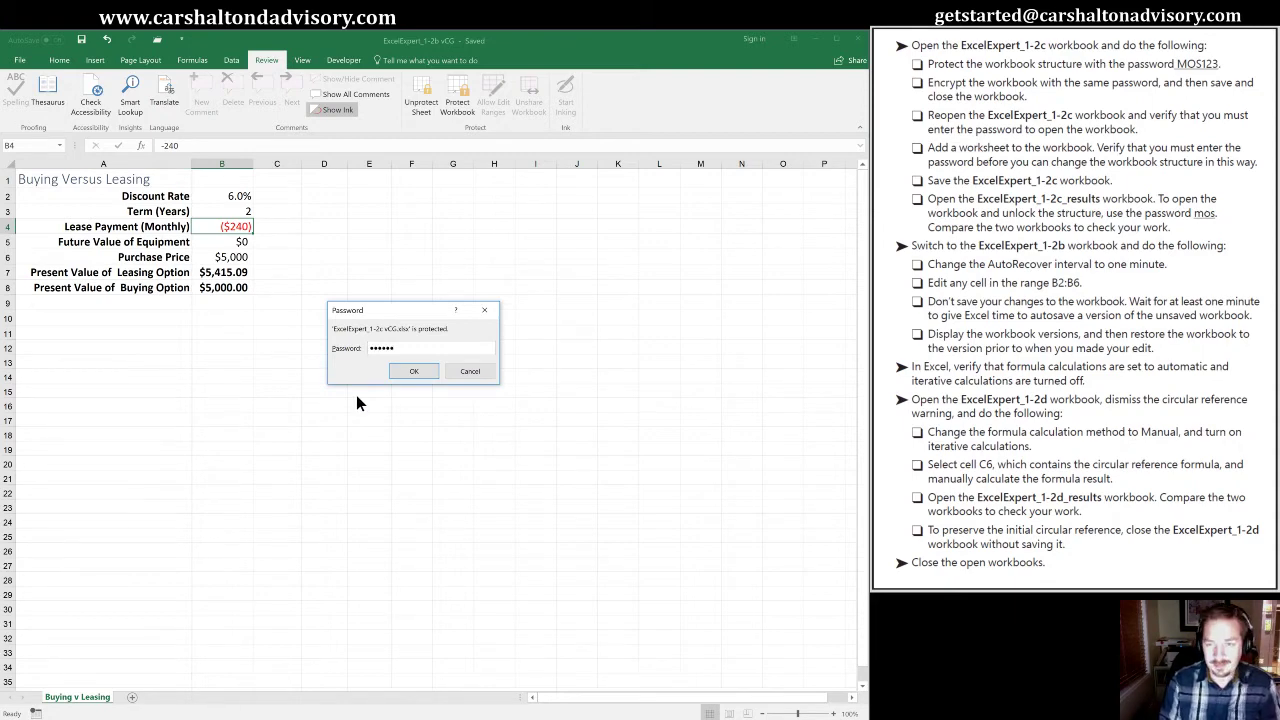
{"action": "key", "text": "Return"}
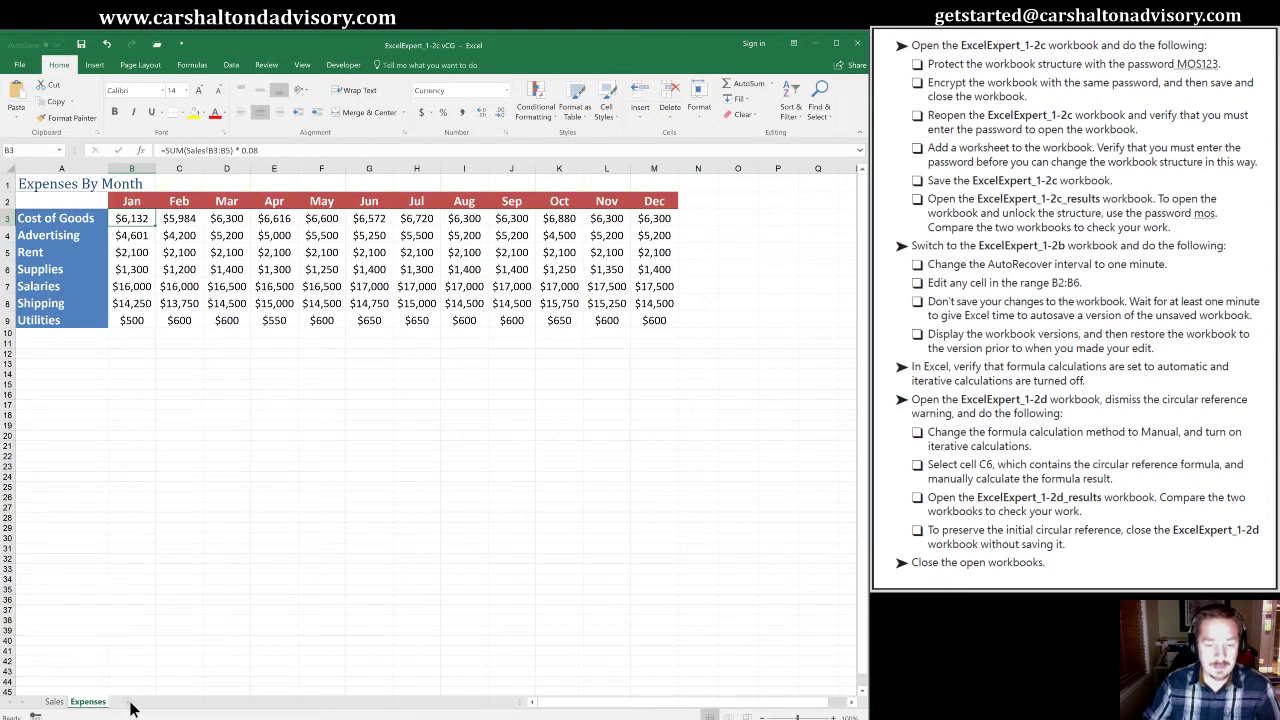
Check the Sales and Expenses sheets, then remove the vCG workbook's structure protection with its password
{"action": "left_click", "coordinate": [54, 703]}
{"action": "left_click", "coordinate": [88, 702]}
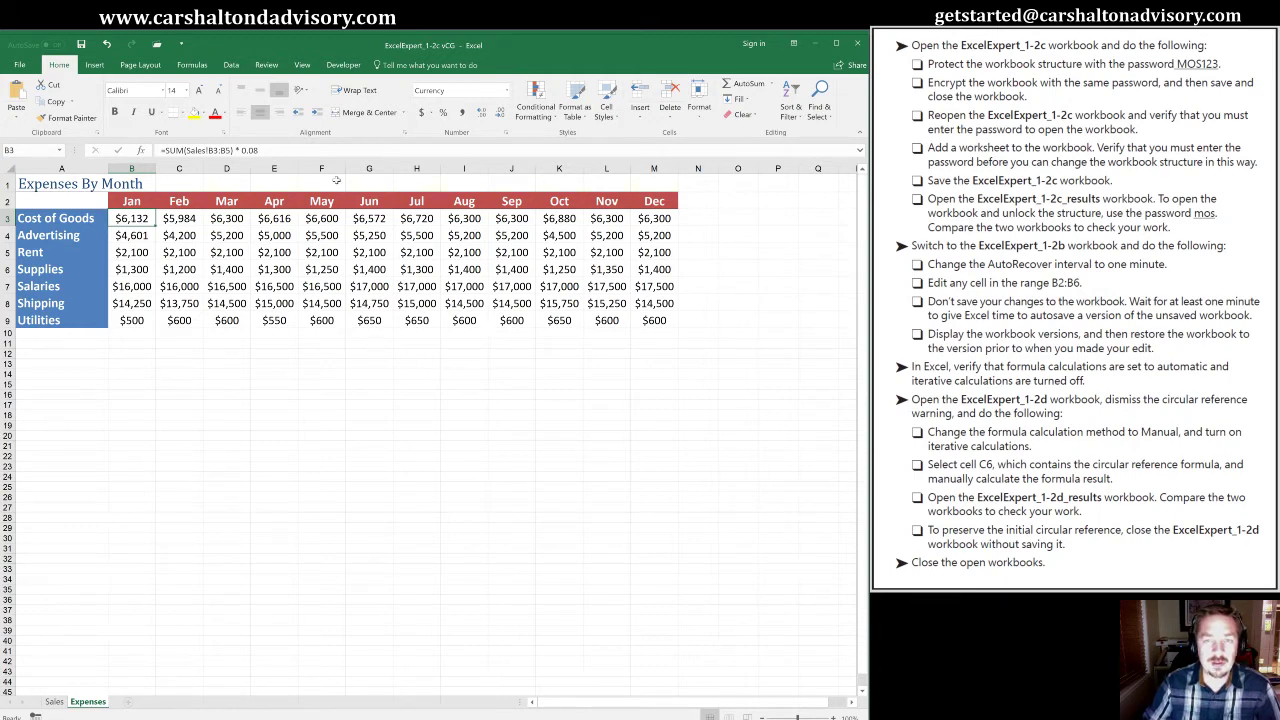
{"action": "key", "text": "alt"}
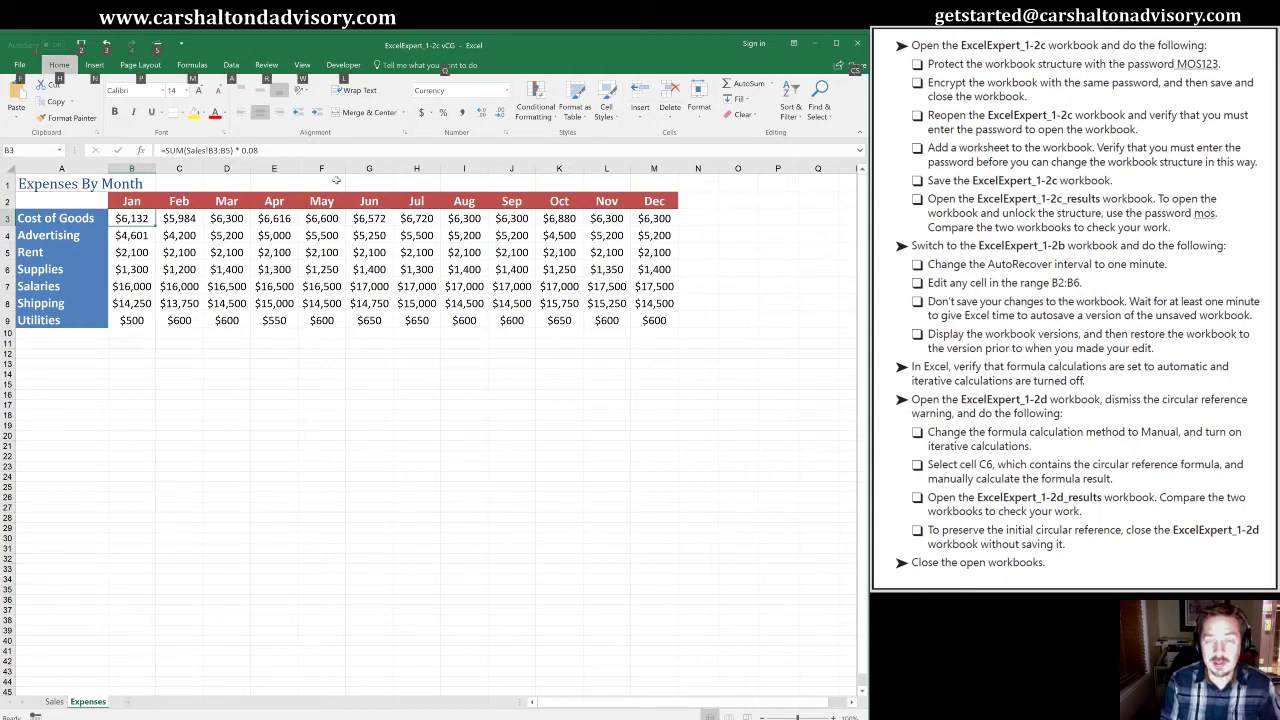
{"action": "key", "text": "r"}
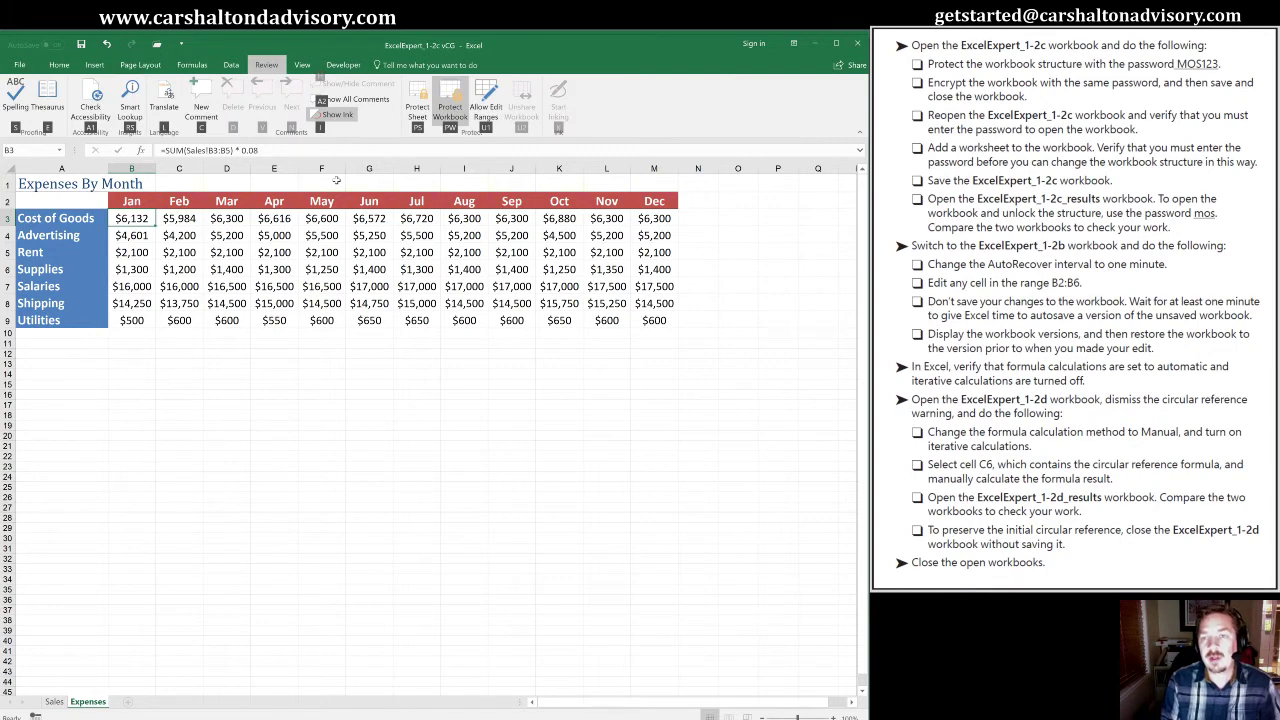
{"action": "key", "text": "p"}
{"action": "key", "text": "w"}
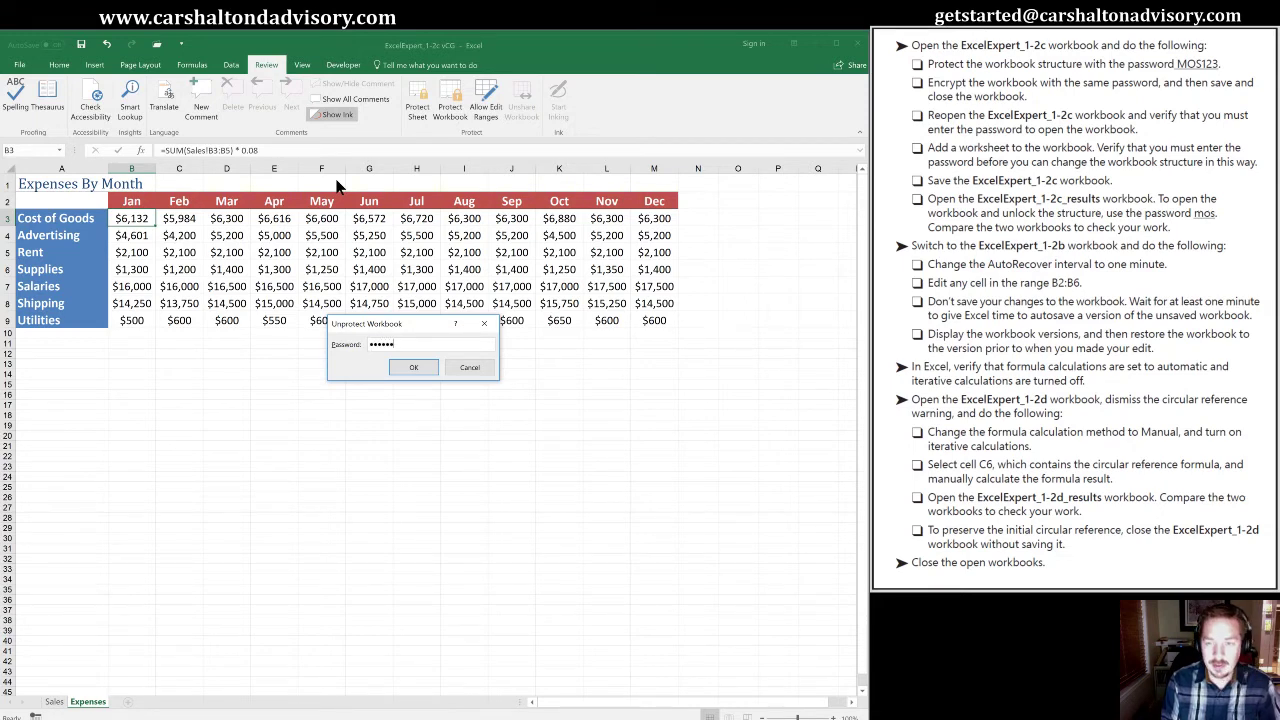
{"action": "key", "text": "Return"}
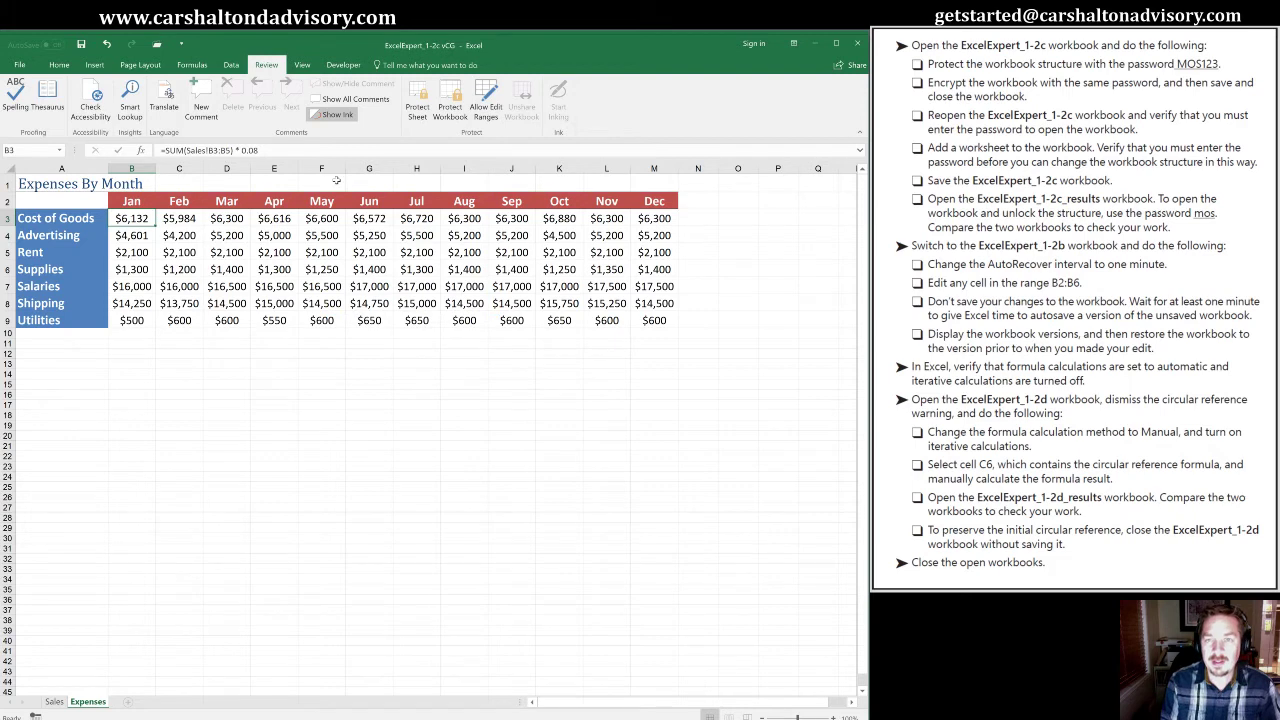
{"action": "left_click", "coordinate": [54, 702]}
{"action": "left_click", "coordinate": [88, 703]}
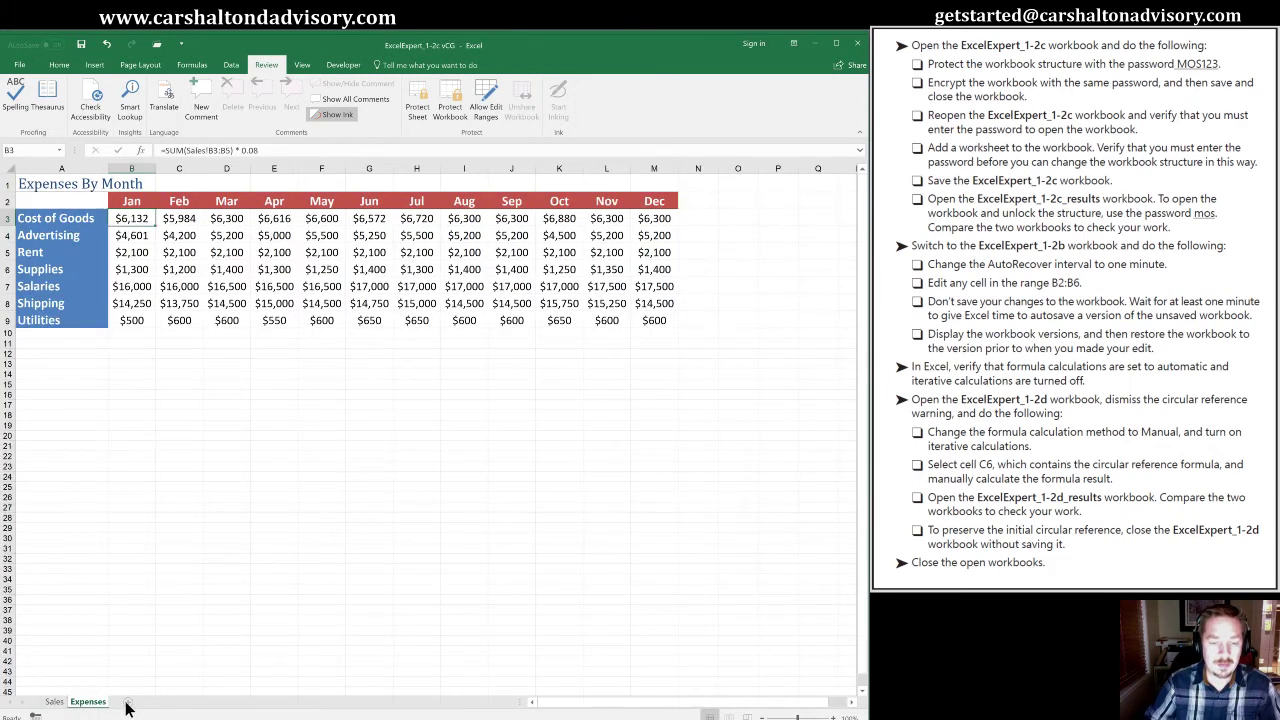
{"action": "left_click", "coordinate": [153, 702]}
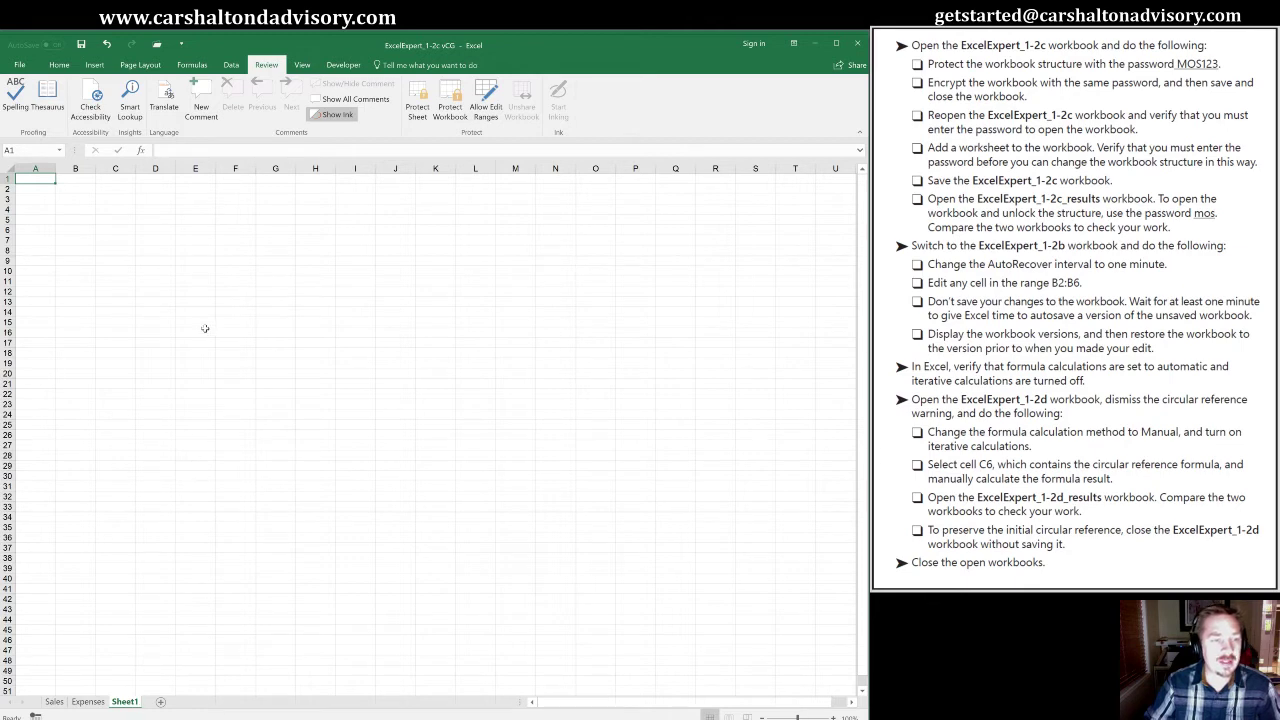
{"action": "right_click", "coordinate": [127, 701]}
{"action": "left_click", "coordinate": [156, 569]}
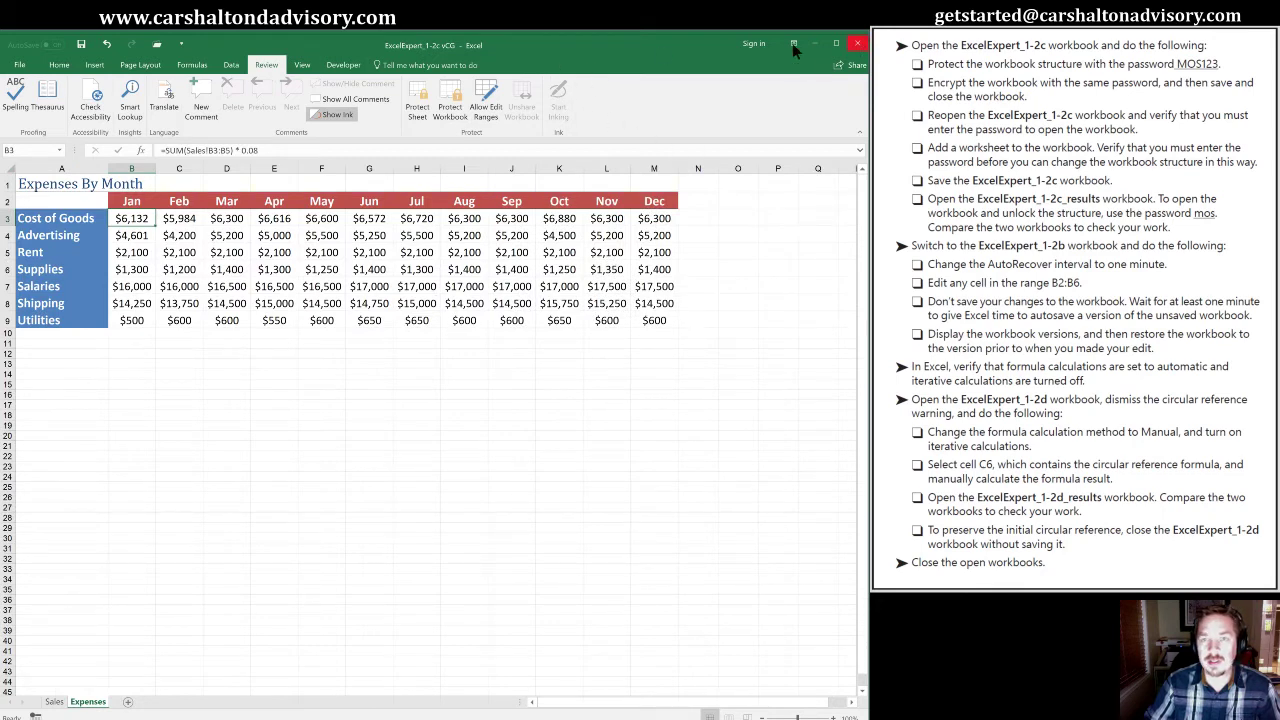
Open ExcelExpert_1-2c_results from the Objective1 folder, entering its opening password
{"action": "left_click", "coordinate": [156, 45]}
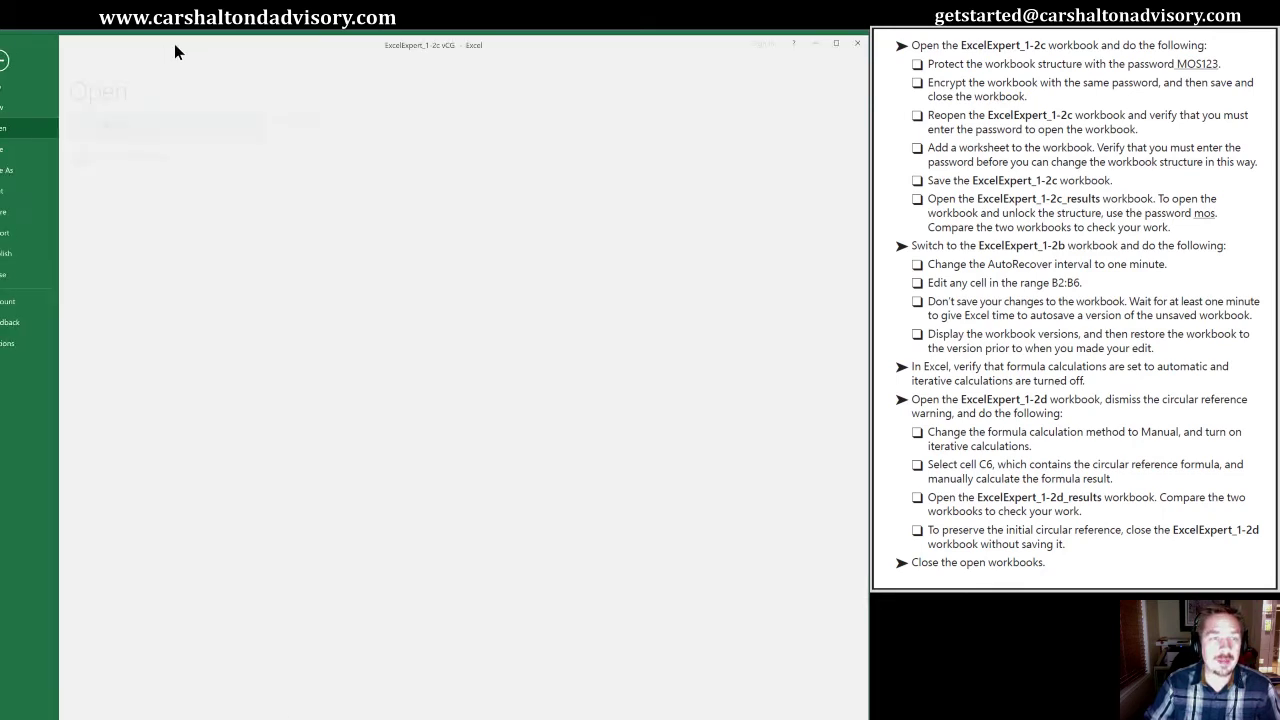
{"action": "left_click", "coordinate": [362, 120]}
{"action": "left_click", "coordinate": [344, 162]}
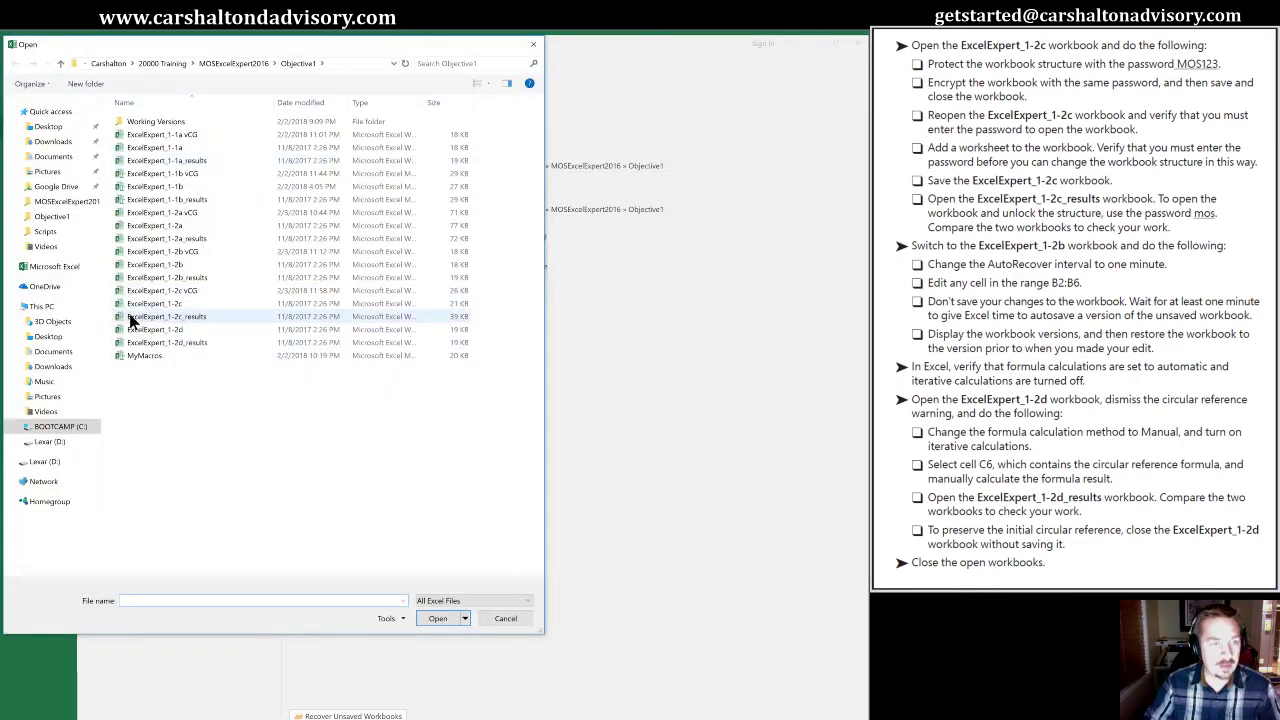
{"action": "left_click", "coordinate": [131, 318]}
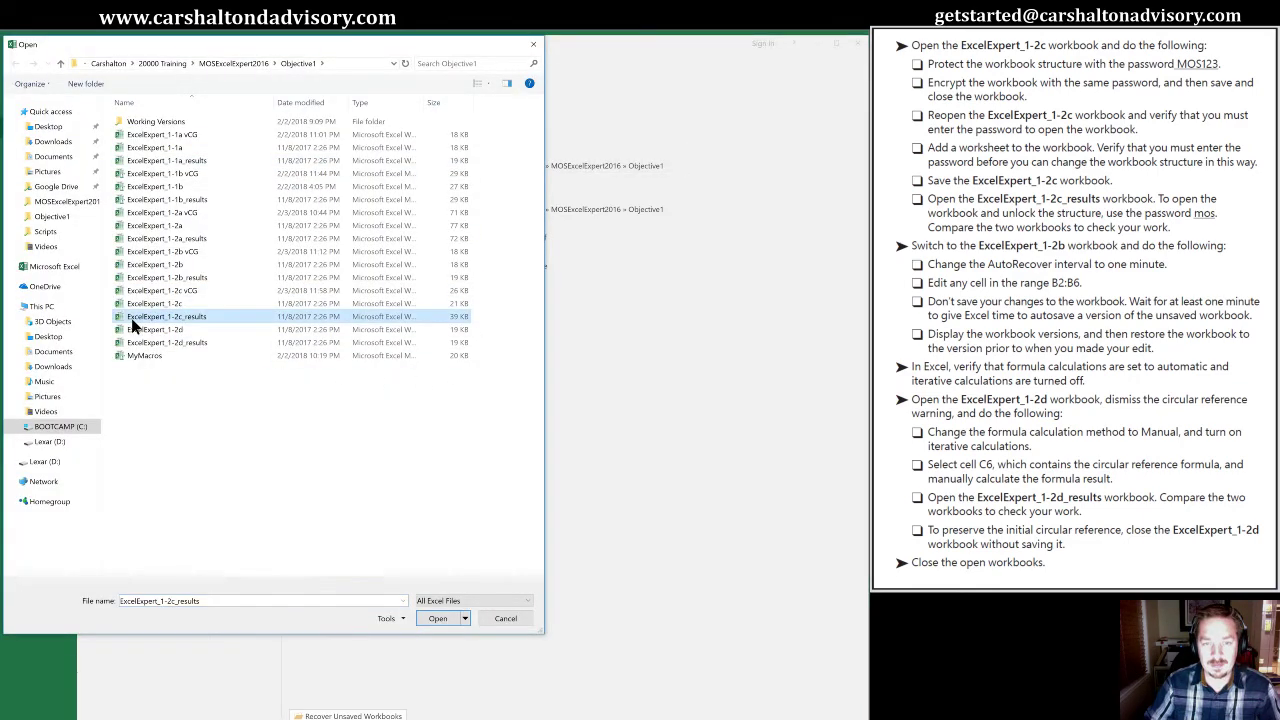
{"action": "left_click", "coordinate": [437, 619]}
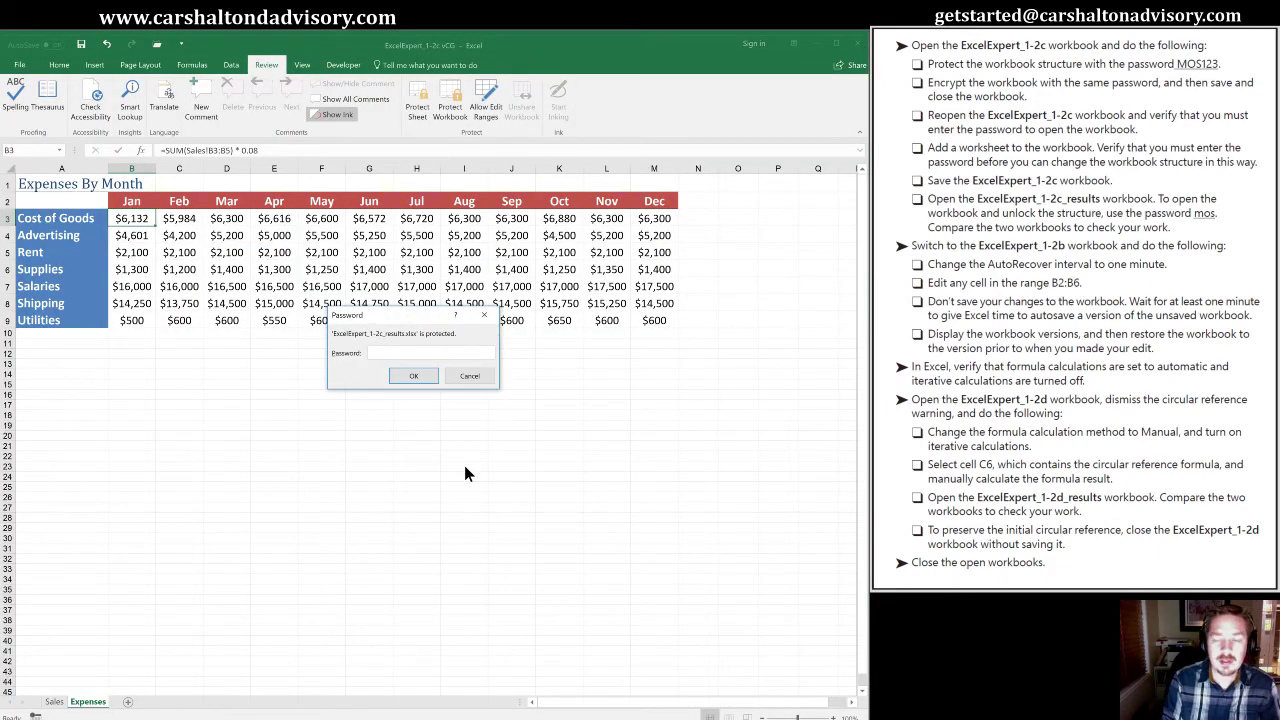
{"action": "type", "text": "mos"}
{"action": "key", "text": "Return"}
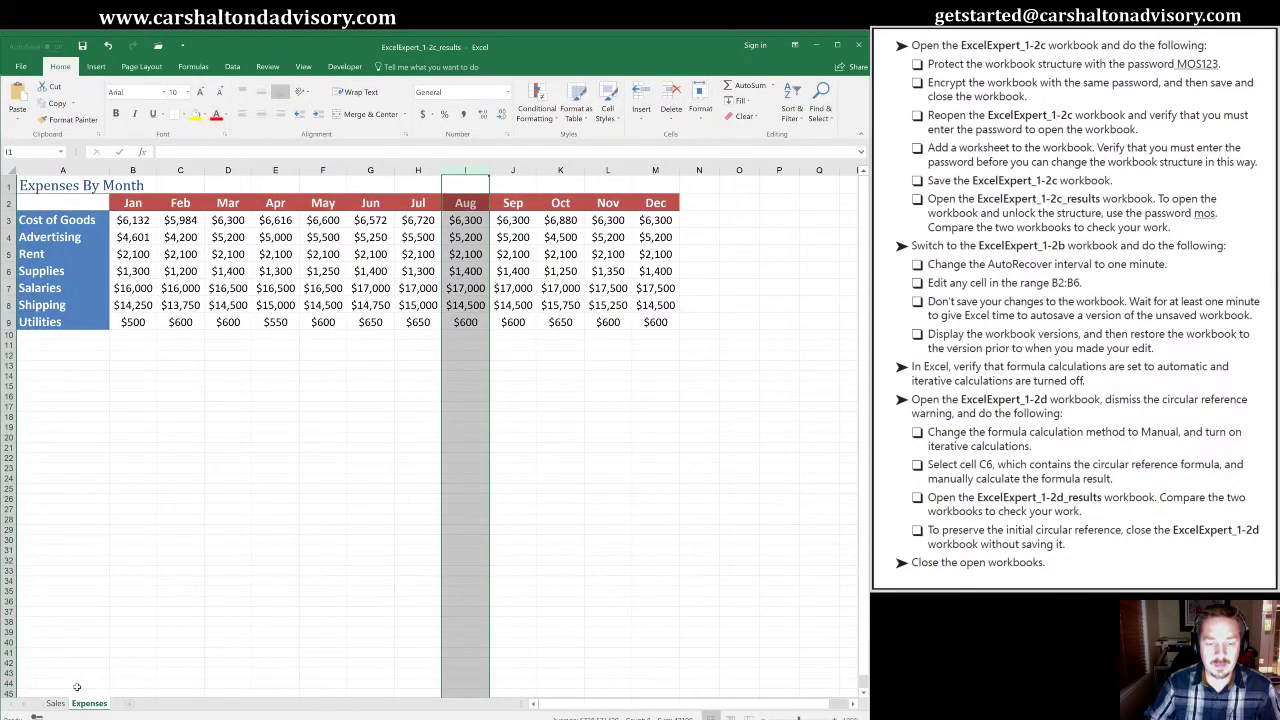
Inspect the Sales and Expenses sheets and the sheet-tab menu, then select cell D29
{"action": "left_click", "coordinate": [55, 704]}
{"action": "left_click", "coordinate": [87, 704]}
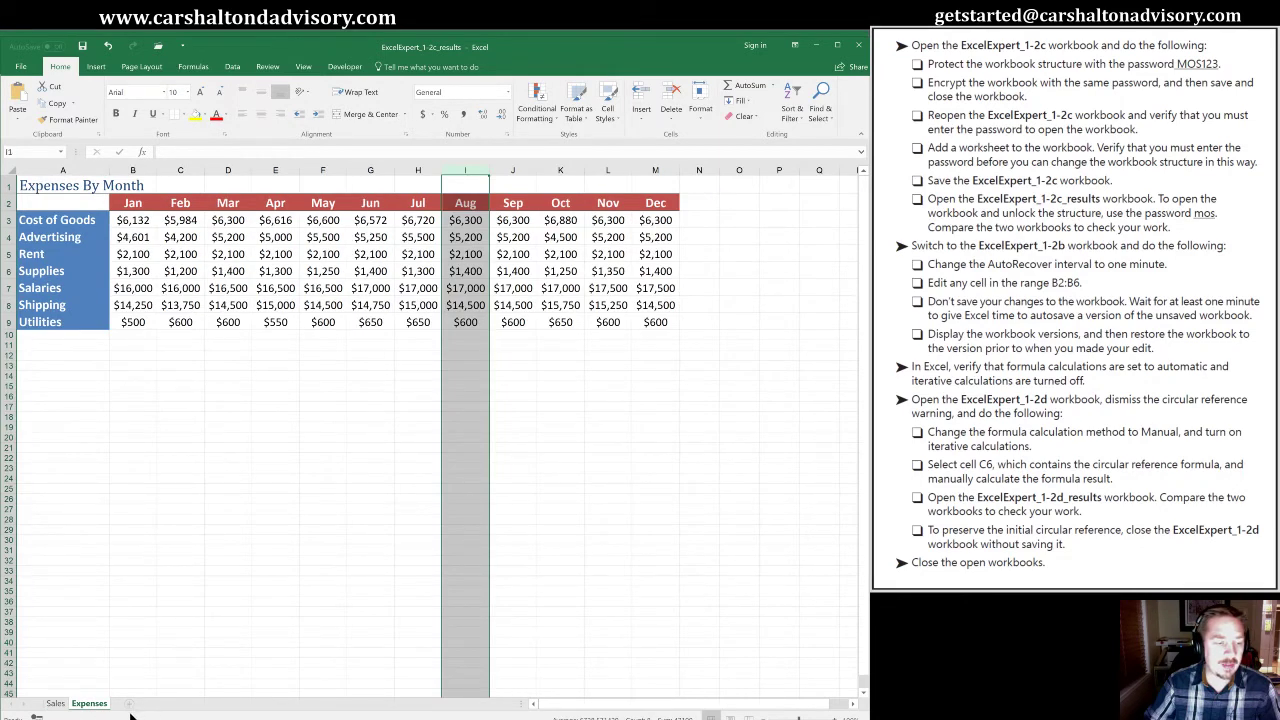
{"action": "right_click", "coordinate": [82, 704]}
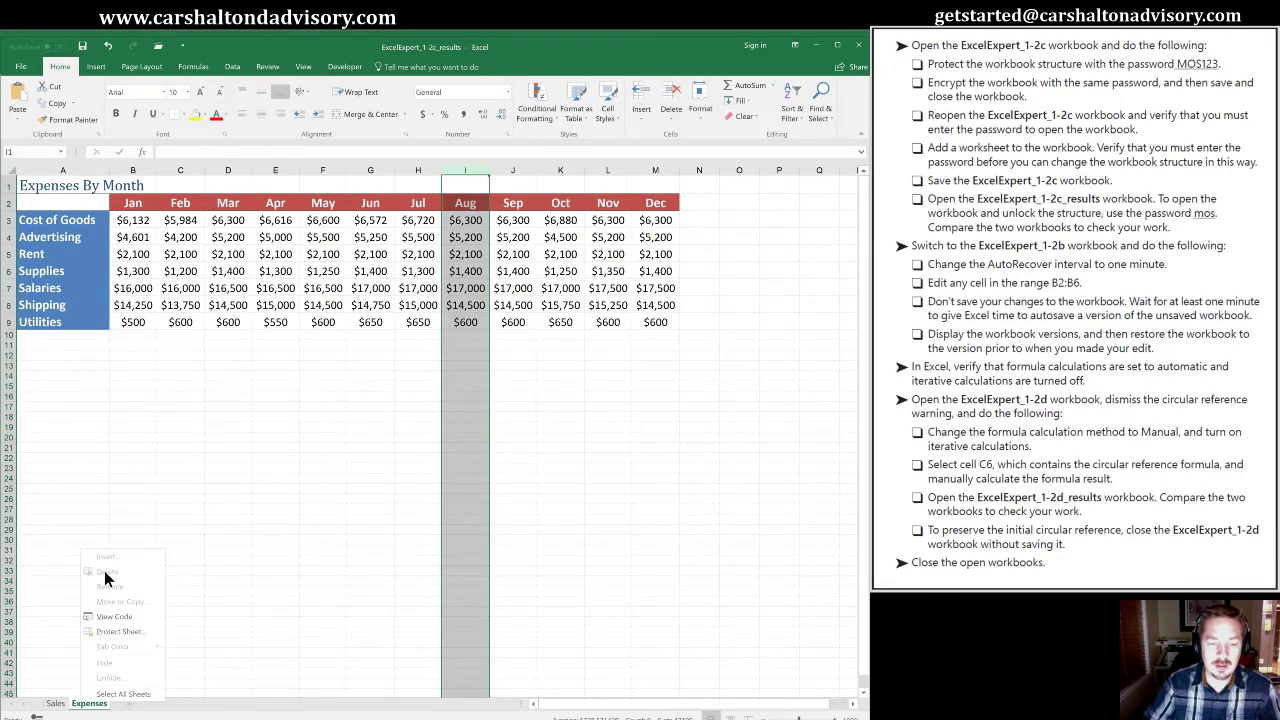
{"action": "left_click", "coordinate": [275, 544]}
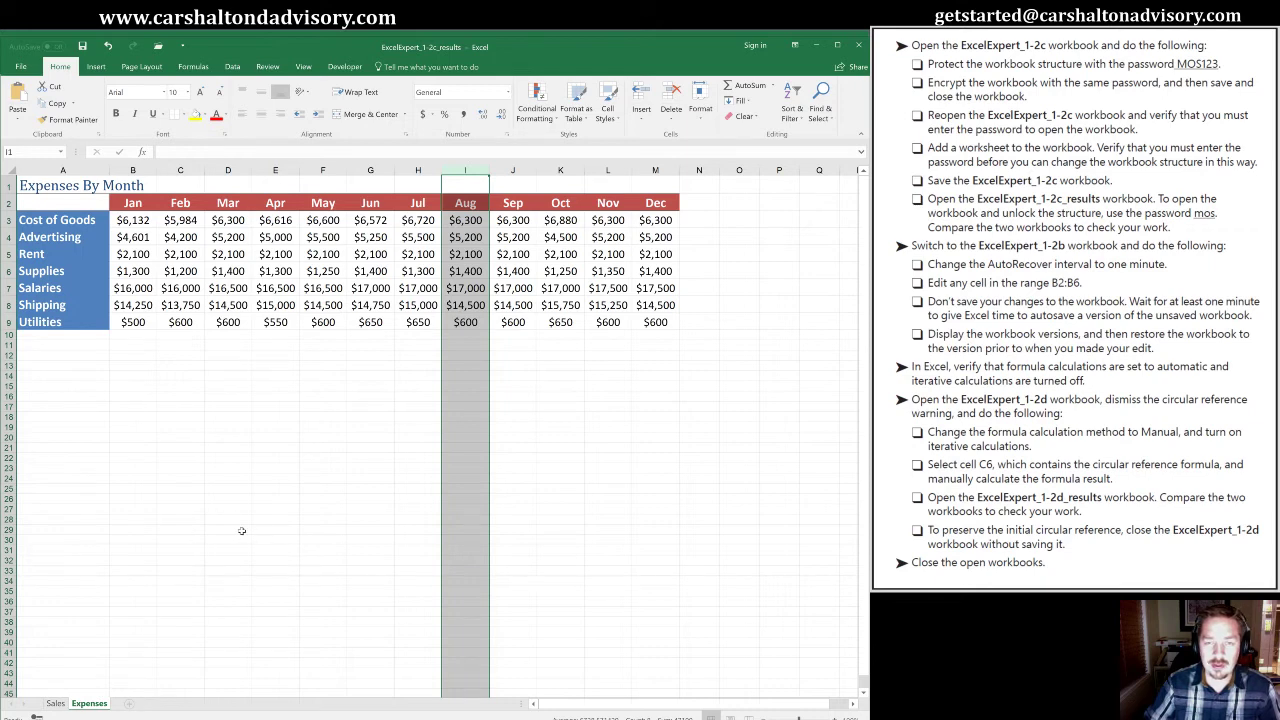
{"action": "left_click", "coordinate": [242, 531]}
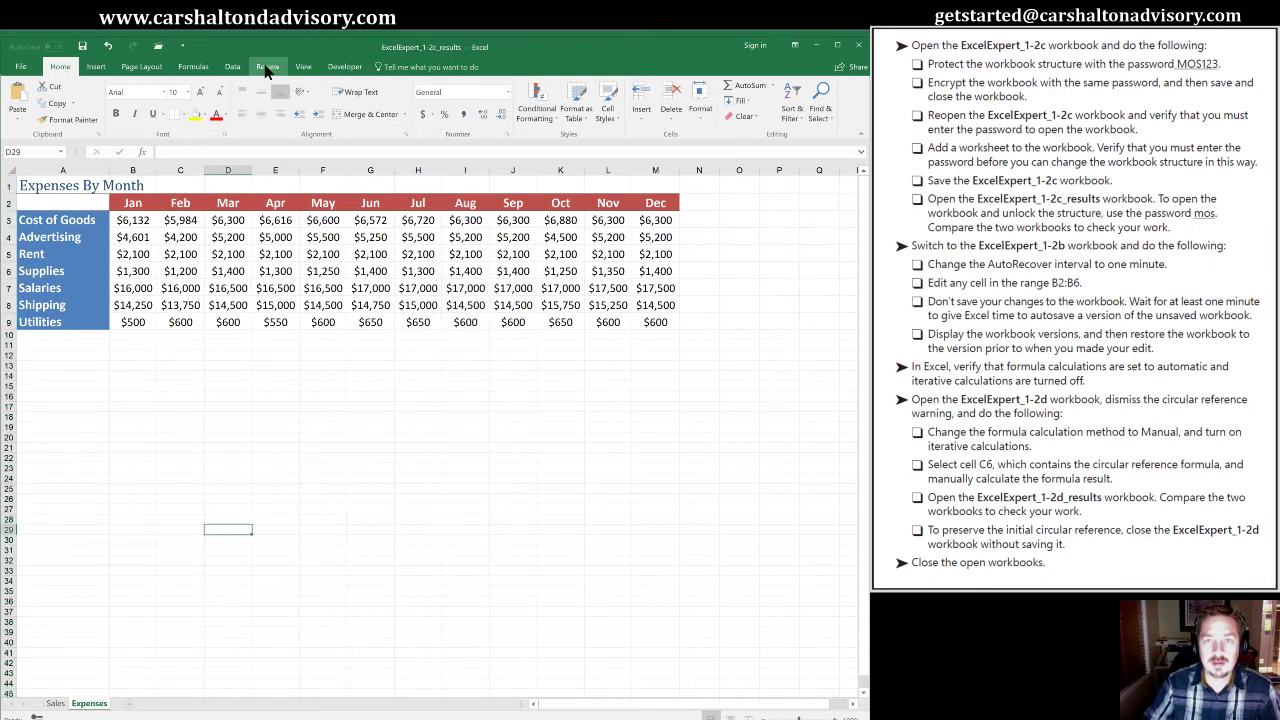
Unprotect the results workbook's structure by entering its password
{"action": "left_click", "coordinate": [266, 66]}
{"action": "left_click", "coordinate": [449, 111]}
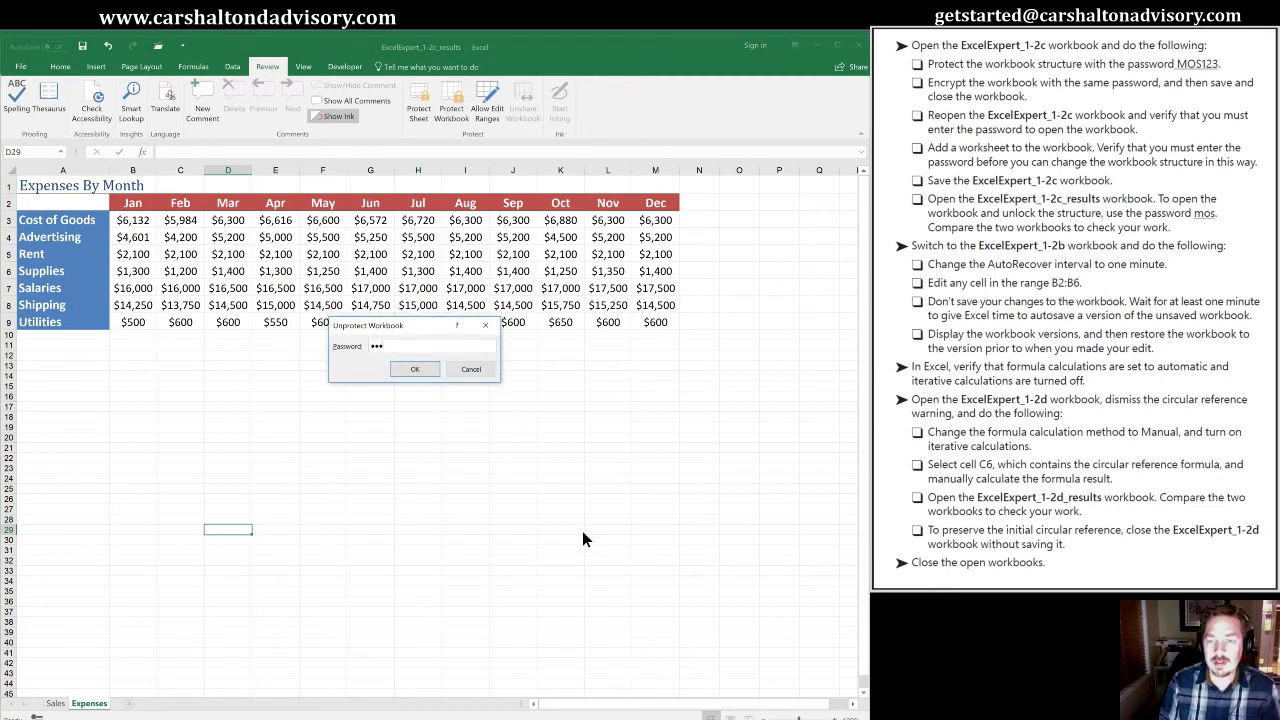
{"action": "type", "text": "mos"}
{"action": "key", "text": "Return"}
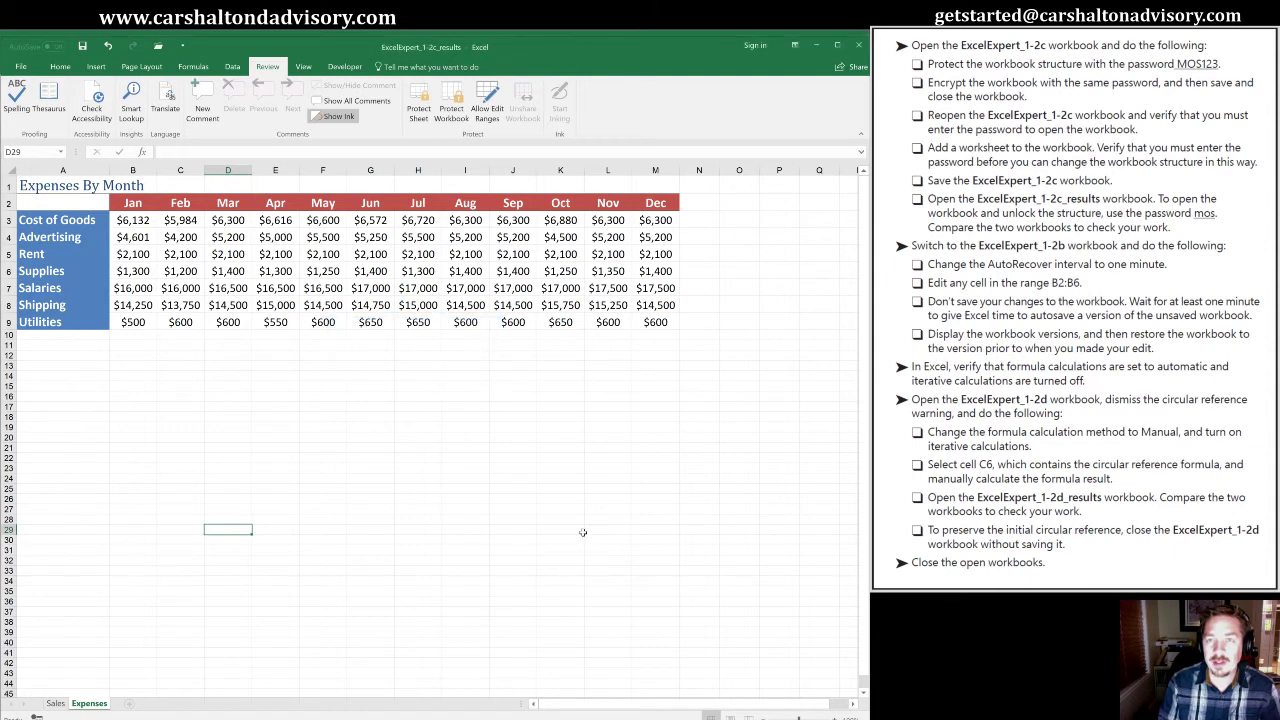